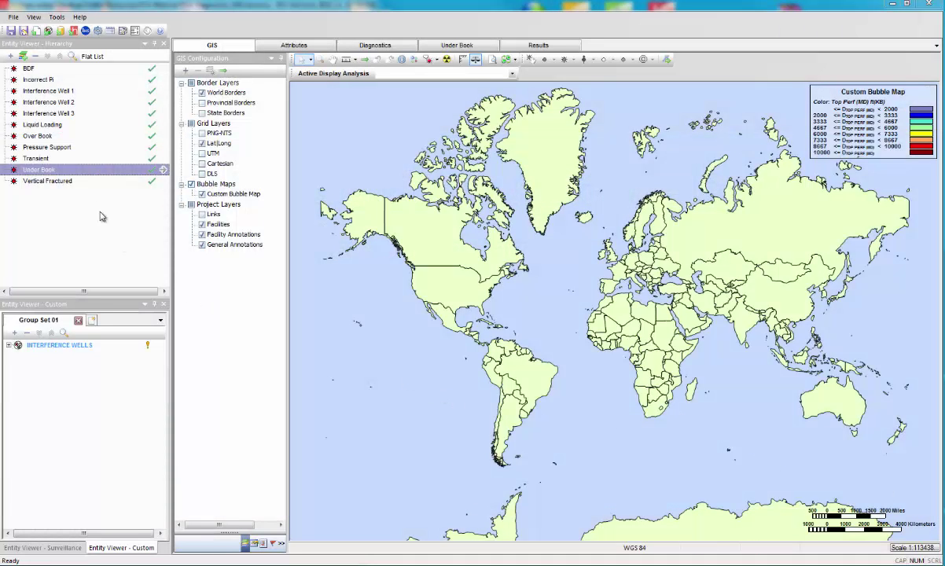
{"action": "double_click", "coordinate": [62, 170]}
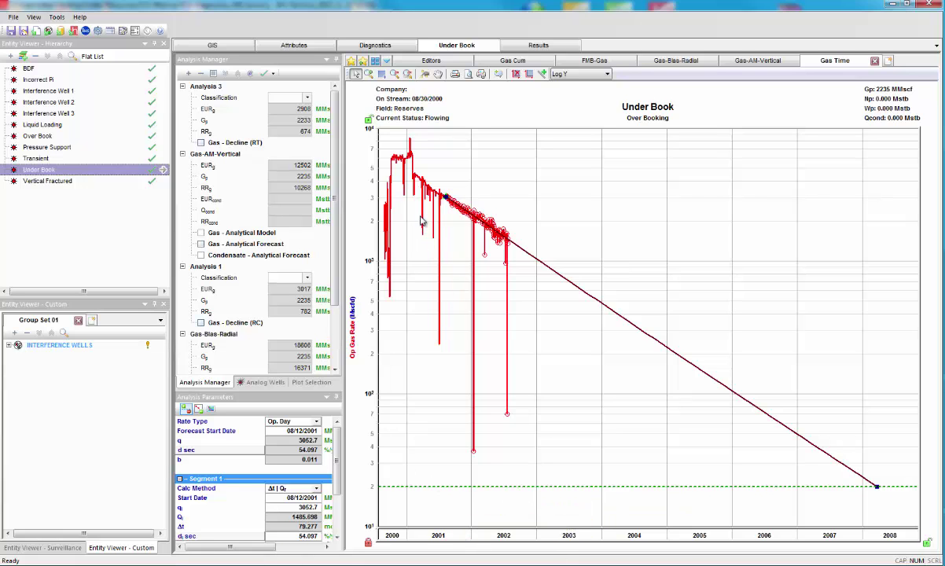
{"action": "left_click_drag", "start_coordinate": [430, 539], "coordinate": [426, 503]}
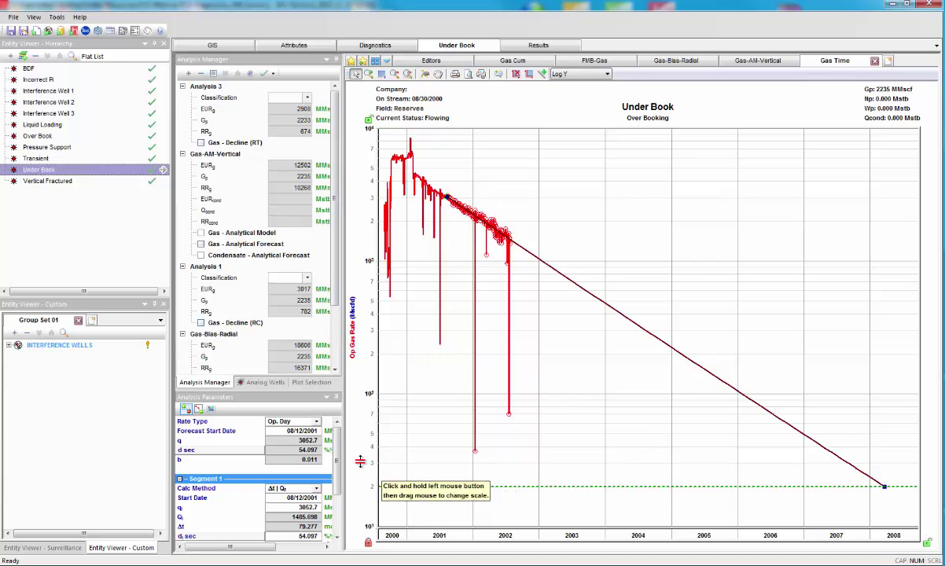
{"action": "scroll", "coordinate": [335, 267], "scroll_direction": "down", "scroll_amount": 2}
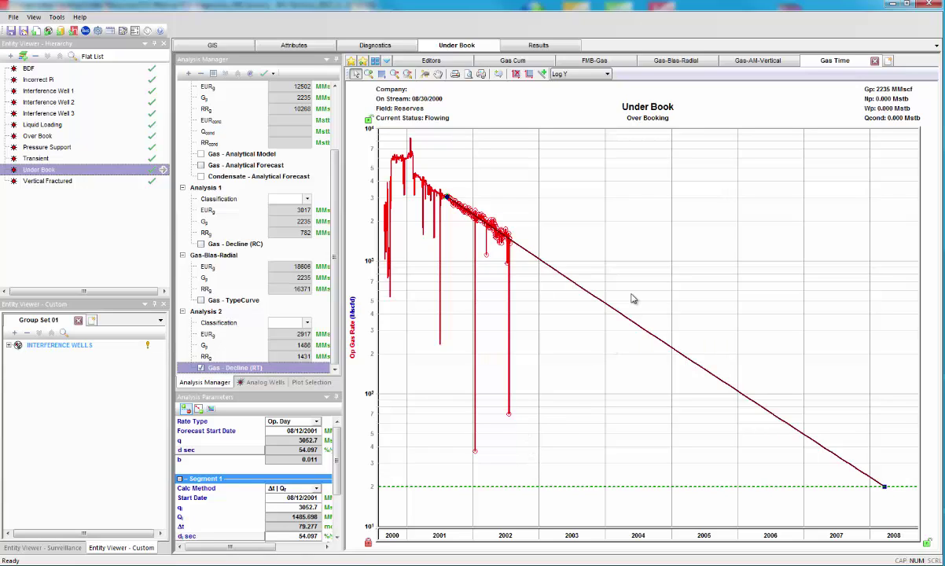
Show Under Book's Gas-Blas-Radial typecurve match at rED 800, giving OGIP 23258 MMscf.
{"action": "left_click", "coordinate": [675, 61]}
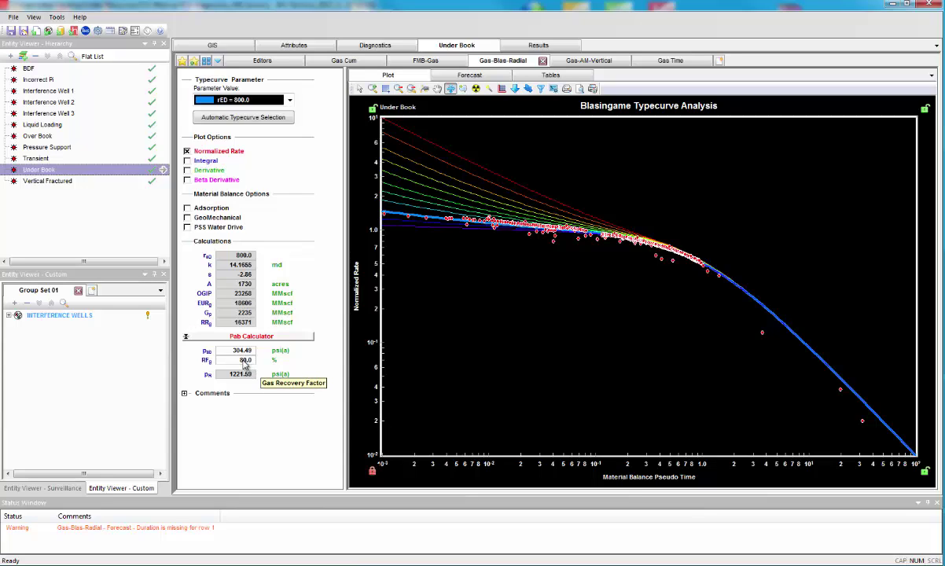
Switch Under Book to the FMB-Gas plot, giving OGIP 23443 MMscf and EUR 18754 MMscf.
{"action": "left_click", "coordinate": [425, 61]}
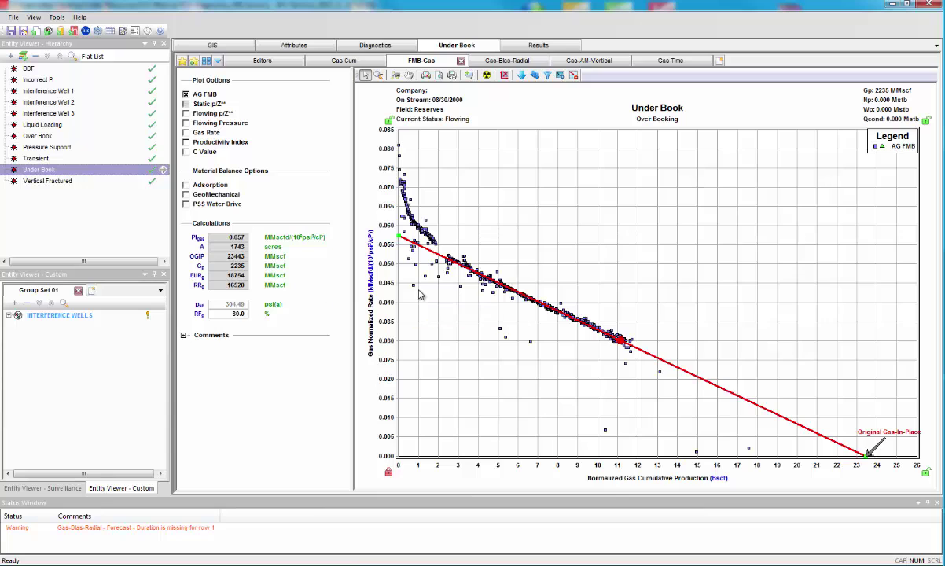
{"action": "left_click", "coordinate": [380, 45]}
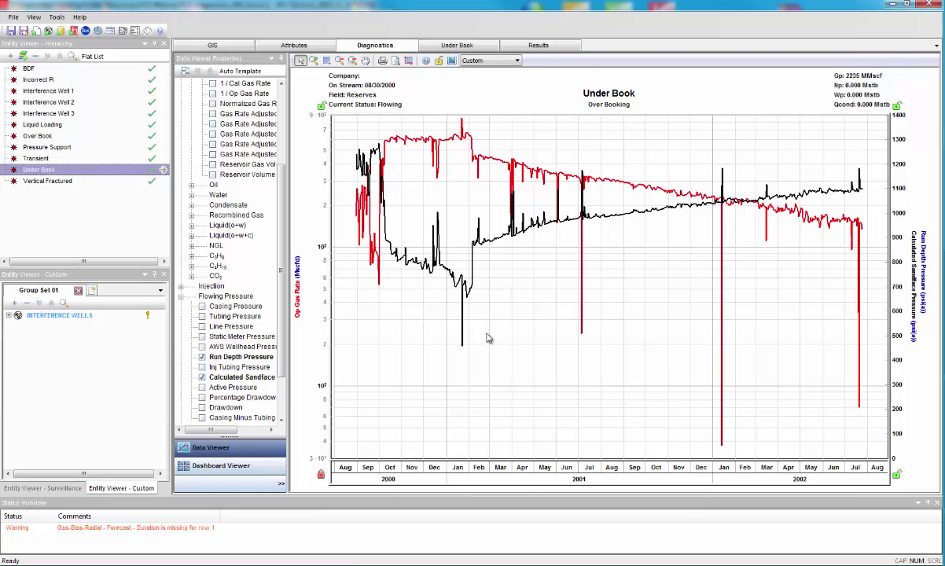
{"action": "mouse_move", "coordinate": [492, 291]}
{"action": "left_click", "coordinate": [463, 46]}
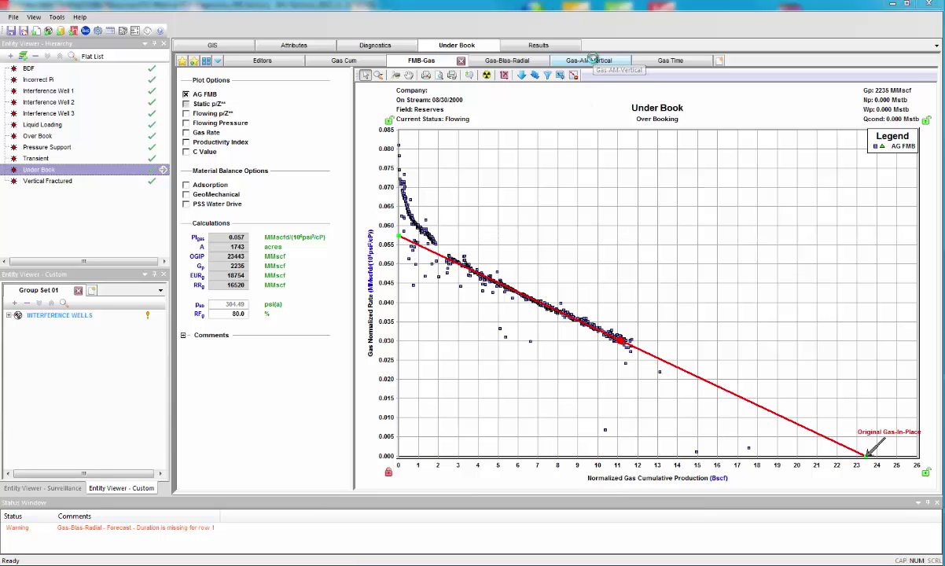
Show Under Book's Gas-AM-Vertical analysis with its Forecast and Test Design results.
{"action": "left_click", "coordinate": [592, 61]}
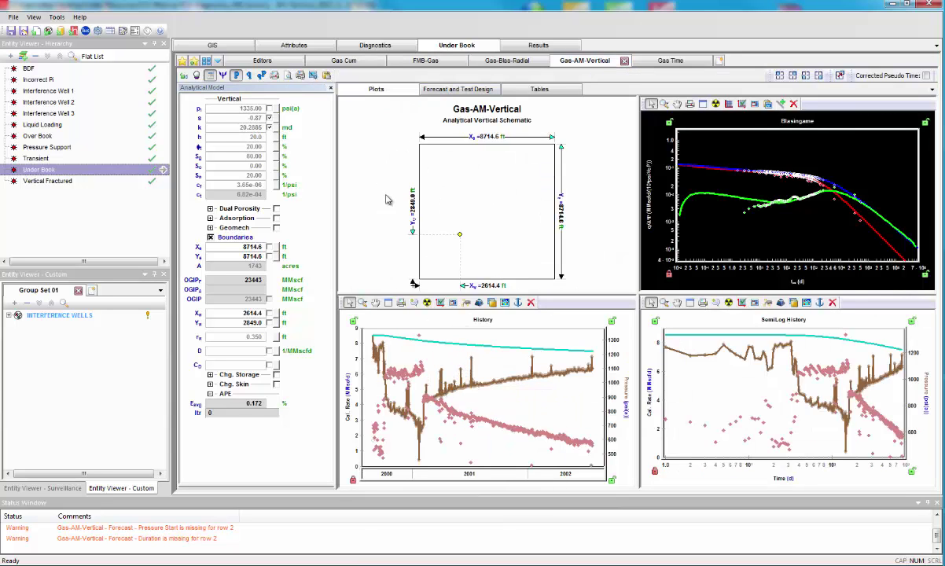
{"action": "mouse_move", "coordinate": [410, 396]}
{"action": "left_click", "coordinate": [454, 91]}
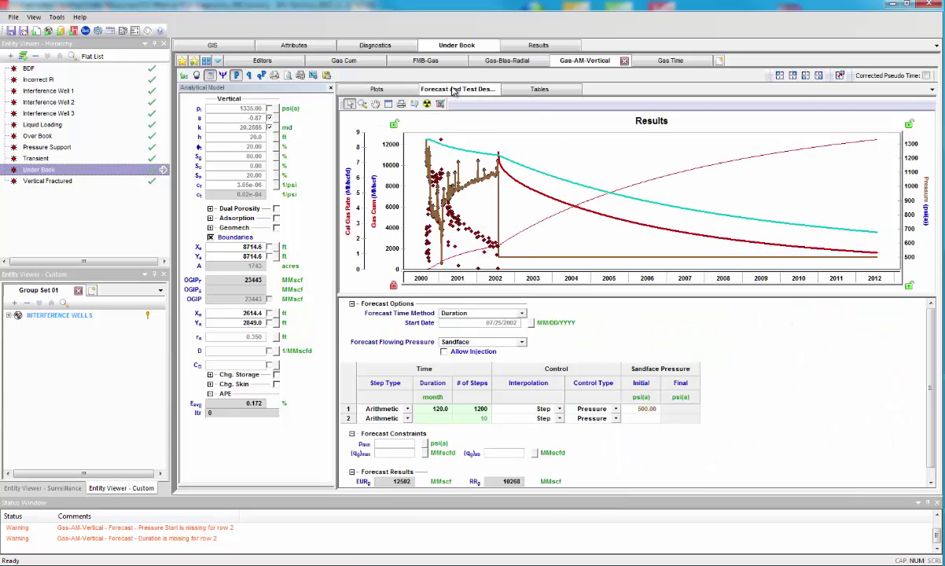
{"action": "mouse_move", "coordinate": [489, 253]}
{"action": "mouse_move", "coordinate": [497, 161]}
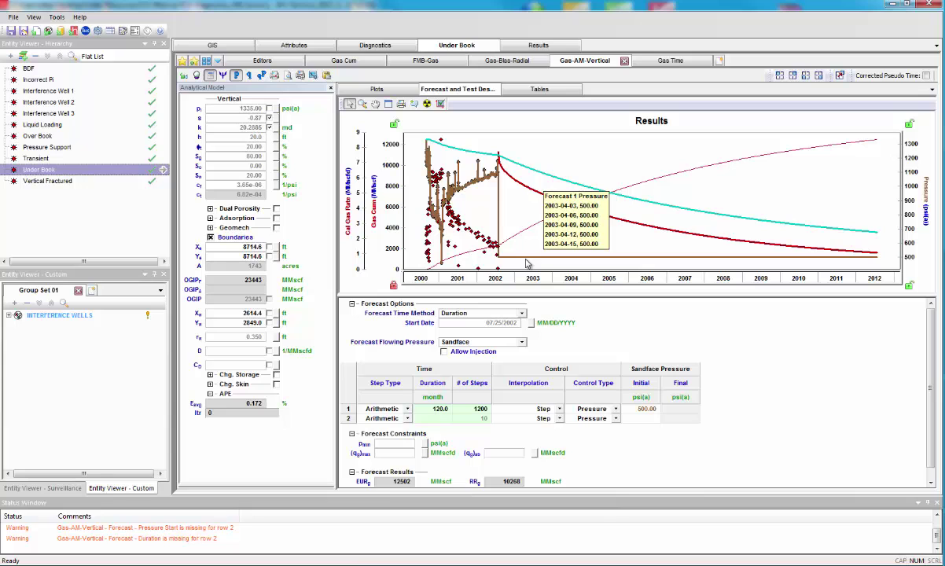
Overlay Gas - Analytical Forecast on the Gas Cum plot and rescale the axis to about 12500 MMscf.
{"action": "left_click", "coordinate": [346, 61]}
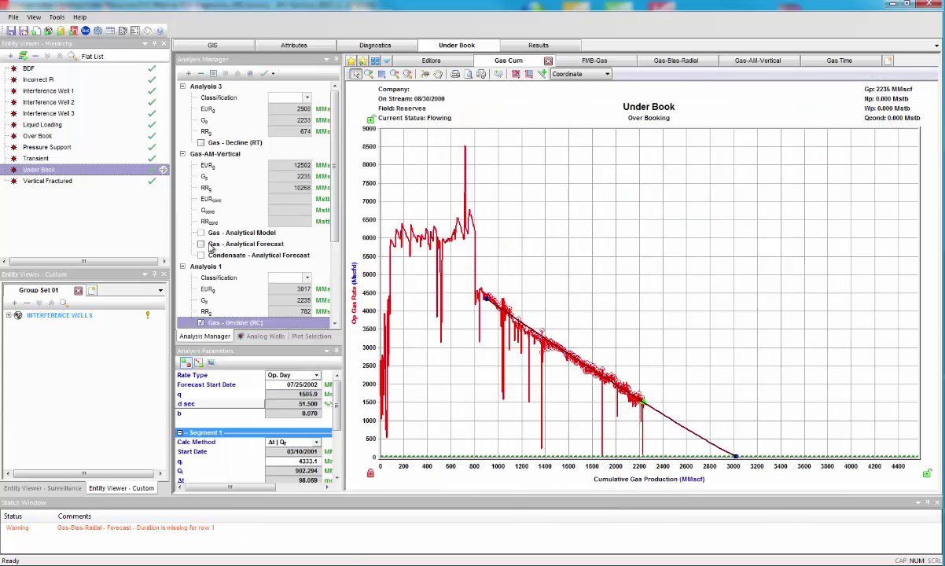
{"action": "left_click", "coordinate": [200, 244]}
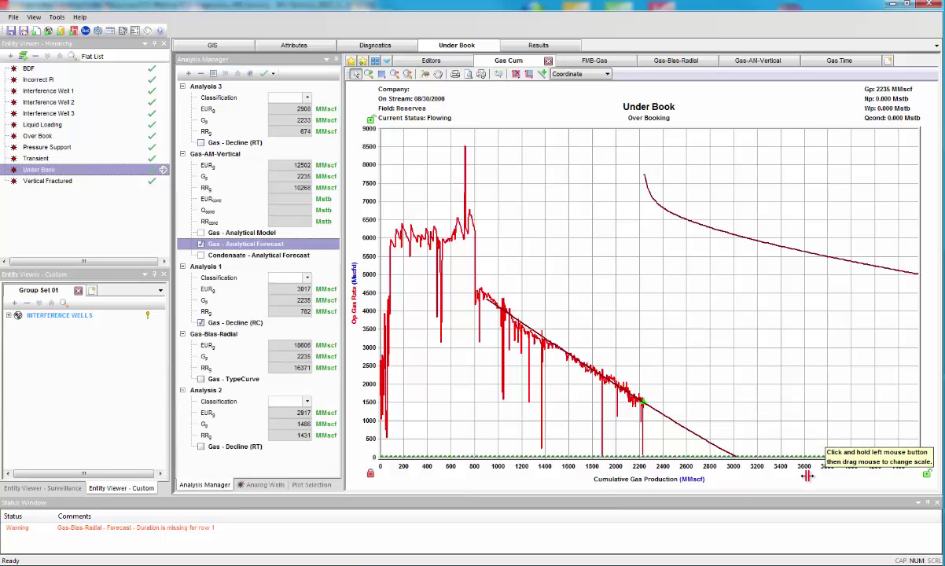
{"action": "left_click_drag", "start_coordinate": [746, 458], "coordinate": [567, 458]}
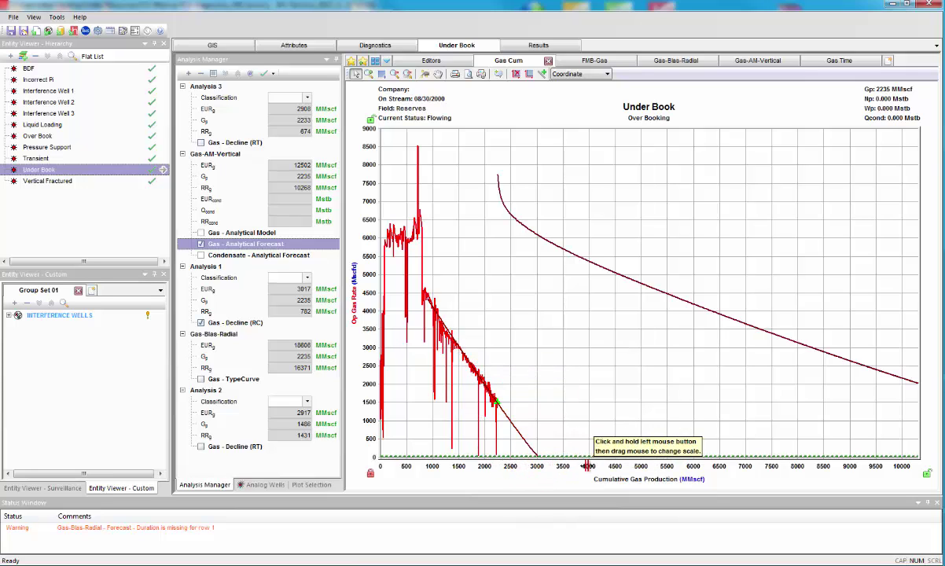
{"action": "left_click_drag", "start_coordinate": [697, 466], "coordinate": [589, 461]}
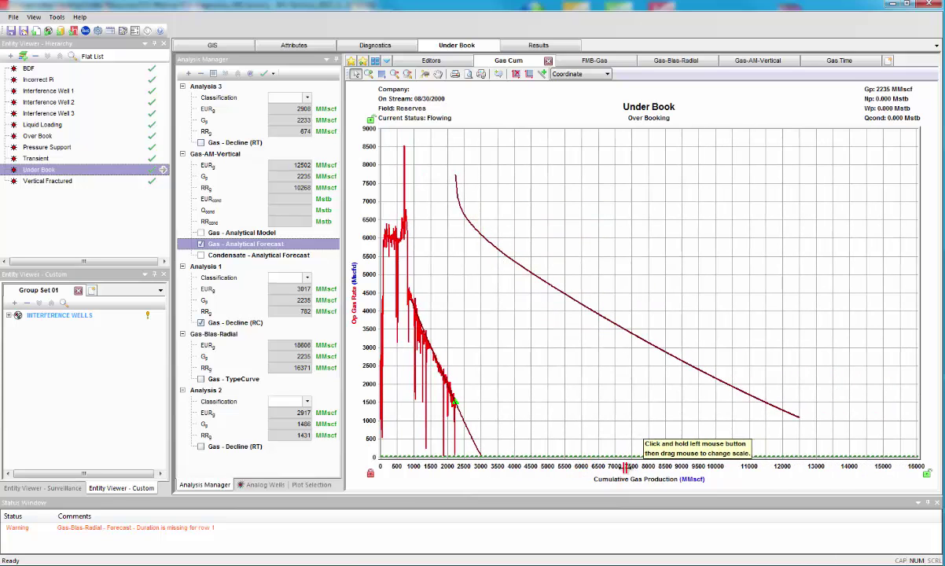
{"action": "left_click_drag", "start_coordinate": [614, 466], "coordinate": [681, 466]}
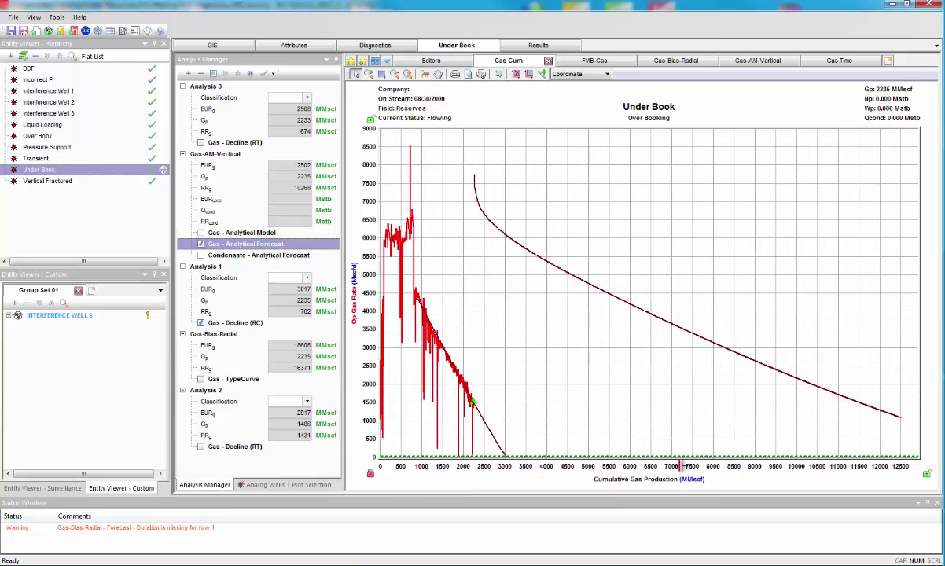
Select Over Book and widen its Gas Cum axis to show the decline toward 8000 MMscf.
{"action": "left_click", "coordinate": [45, 136]}
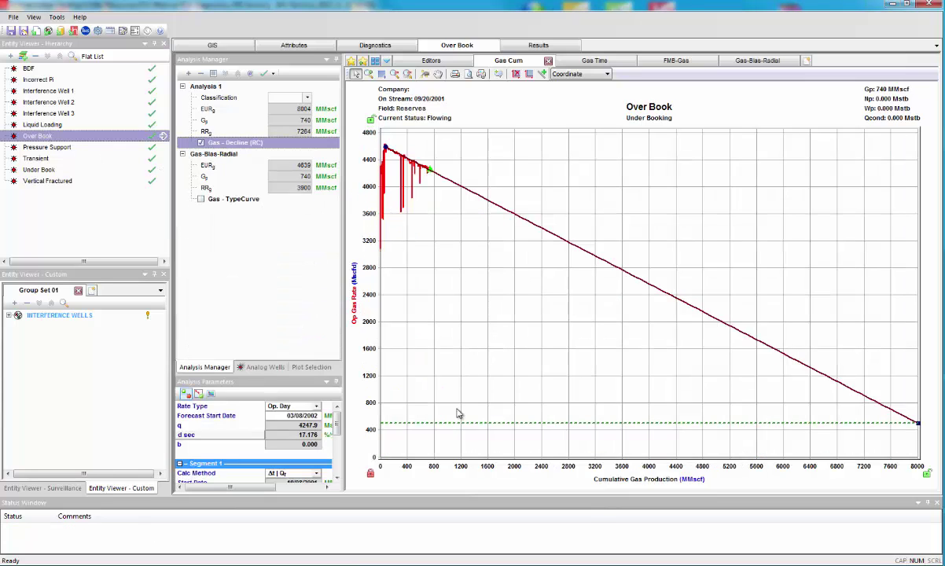
{"action": "mouse_move", "coordinate": [404, 466]}
{"action": "left_mouse_down"}
{"action": "mouse_move", "coordinate": [459, 466]}
{"action": "mouse_move", "coordinate": [422, 466]}
{"action": "left_mouse_up"}
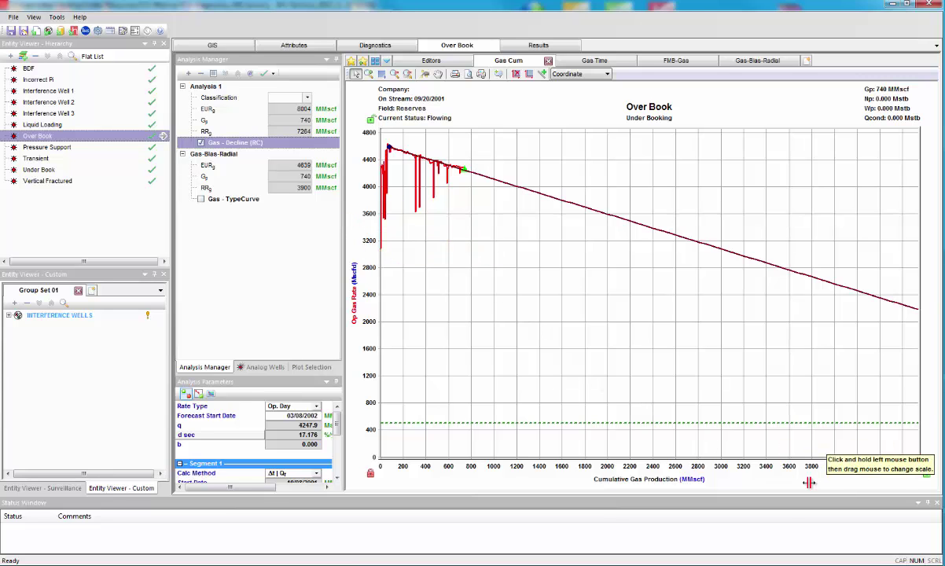
{"action": "left_click_drag", "start_coordinate": [812, 467], "coordinate": [628, 478]}
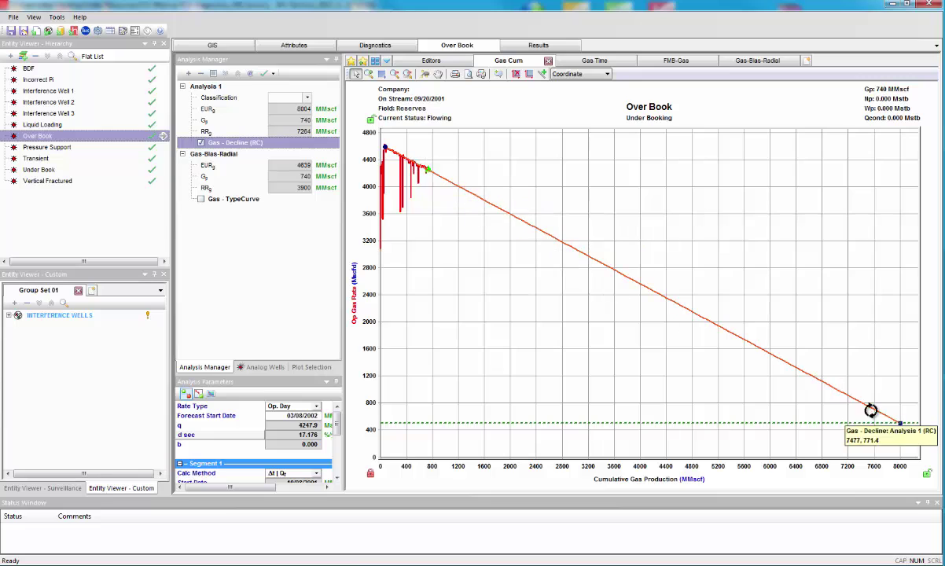
{"action": "mouse_move", "coordinate": [901, 424]}
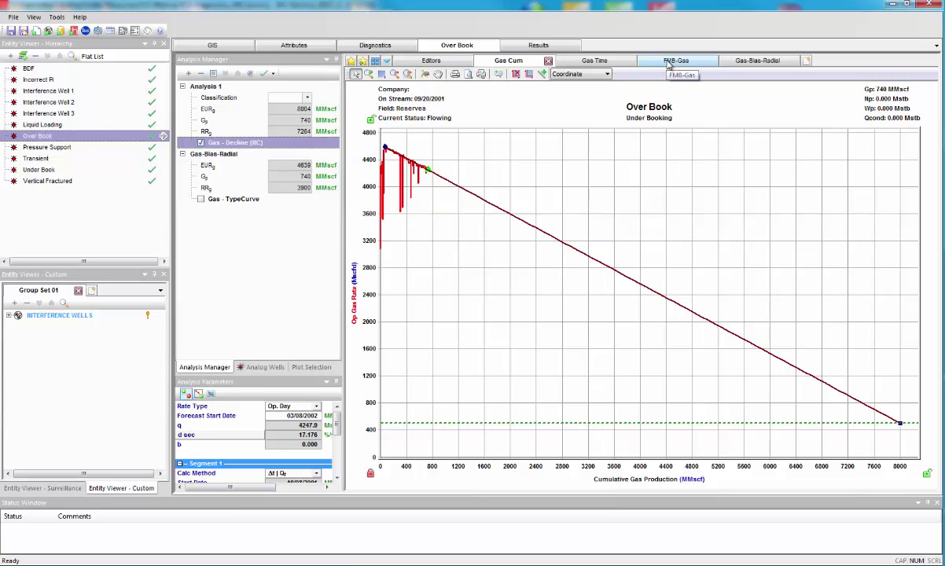
View Over Book's Gas-Blas-Radial match, then its FMB-Gas plot with OGIP 5922 MMscf.
{"action": "left_click", "coordinate": [737, 60]}
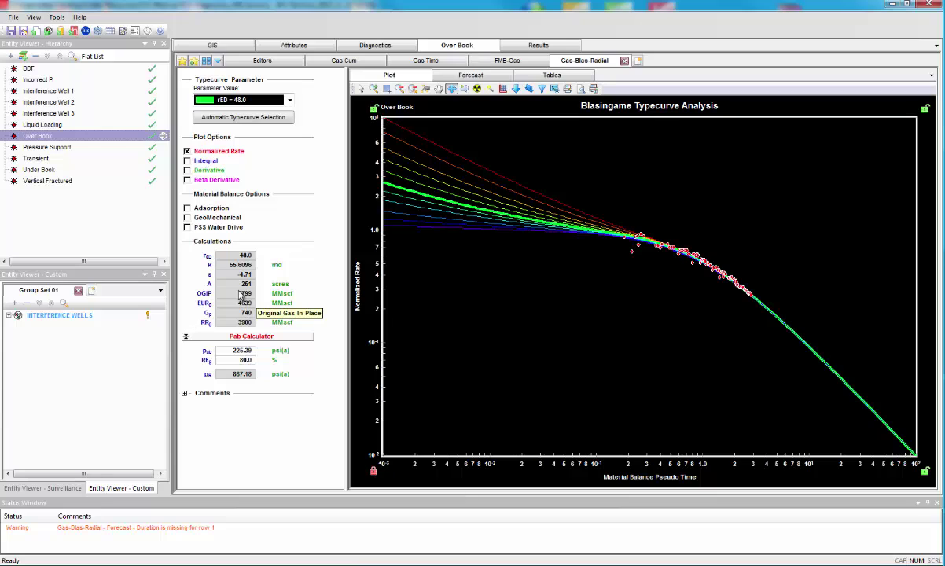
{"action": "left_click", "coordinate": [504, 62]}
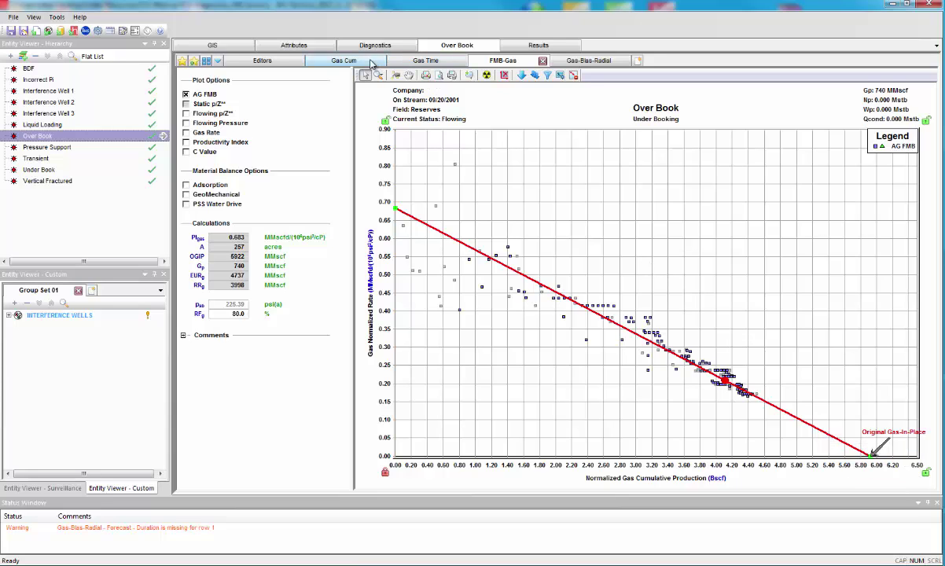
Read Over Book's Gas Cum forecast end values, check Diagnostics, and return to its analyses.
{"action": "left_click", "coordinate": [346, 60]}
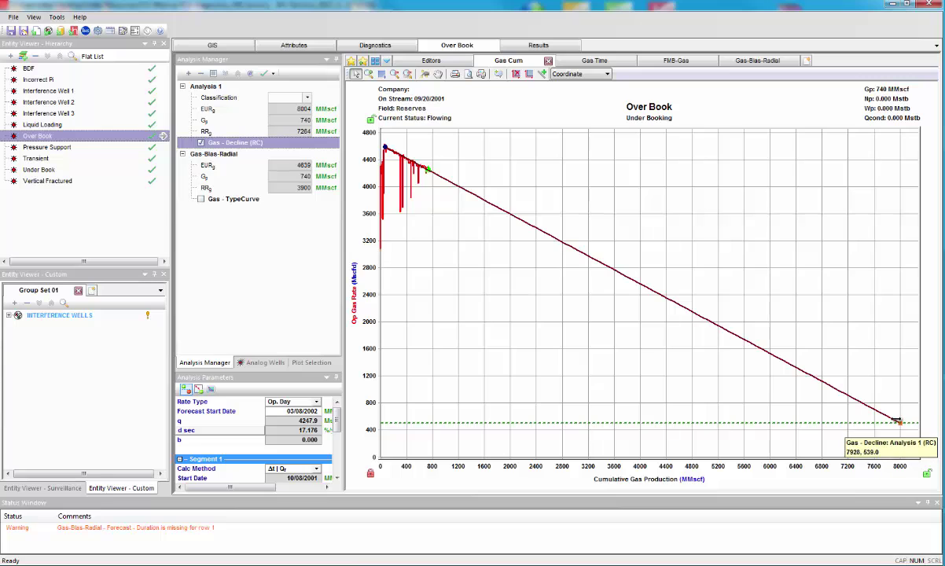
{"action": "left_click_drag", "start_coordinate": [899, 422], "coordinate": [890, 417]}
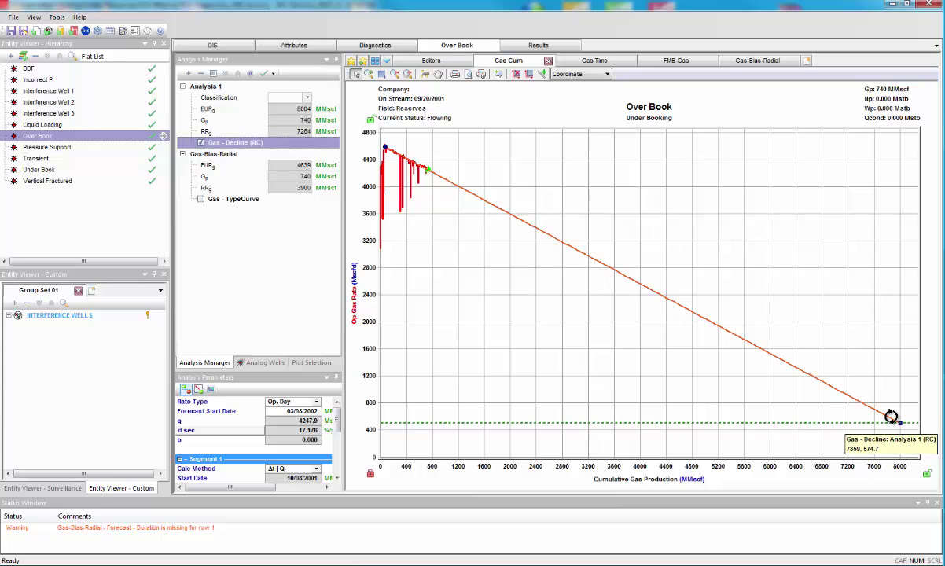
{"action": "left_click", "coordinate": [375, 46]}
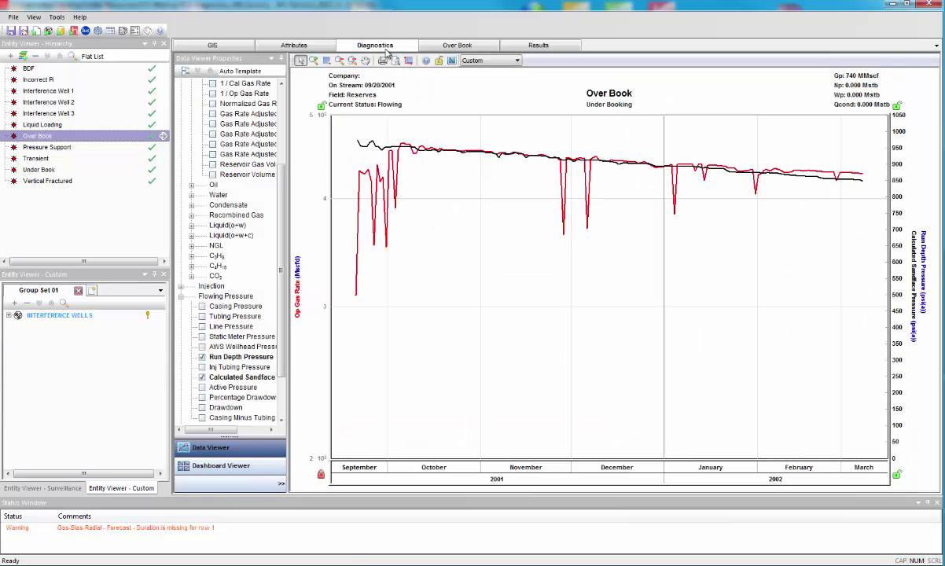
{"action": "left_click", "coordinate": [441, 47]}
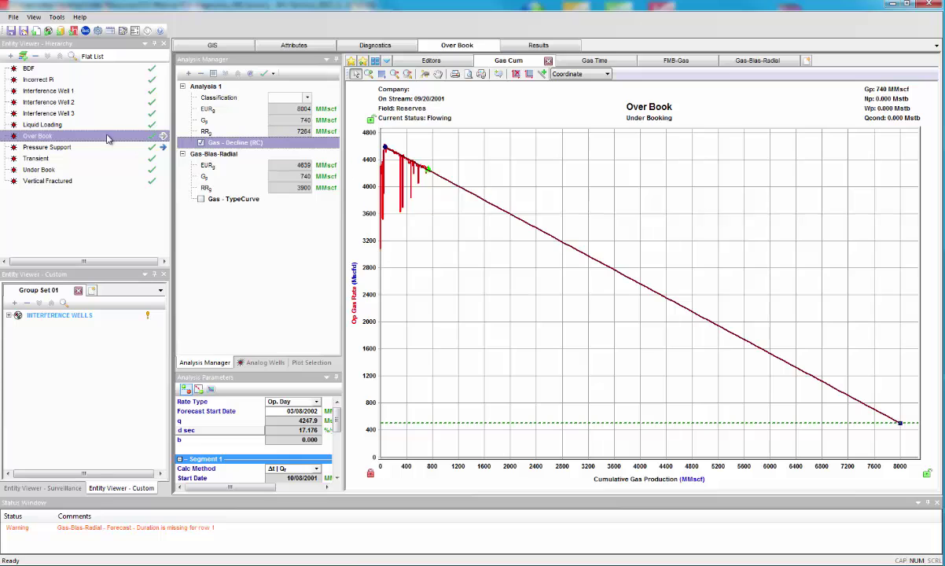
Check the BDF well's Blasingame typecurve match, then select the Transient well.
{"action": "left_click", "coordinate": [33, 68]}
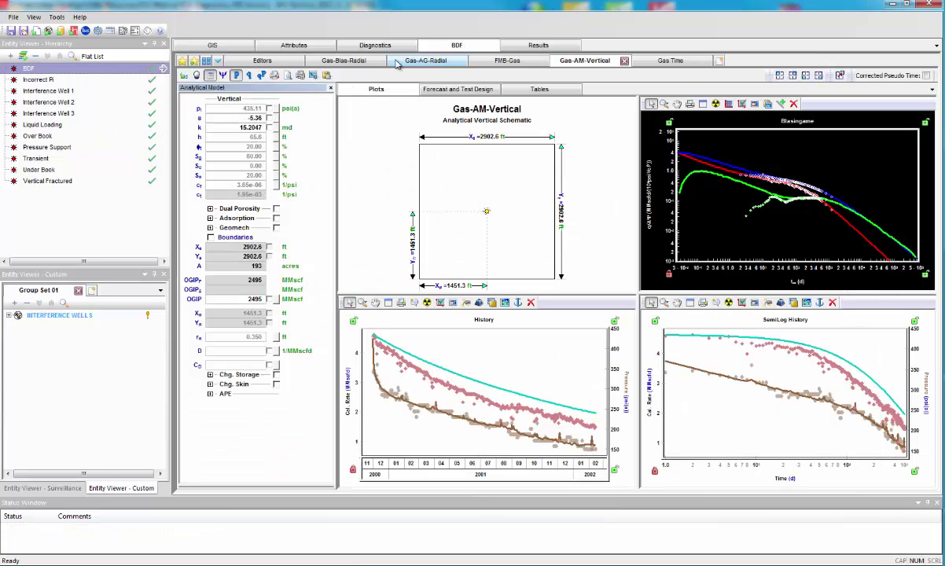
{"action": "left_click", "coordinate": [352, 61]}
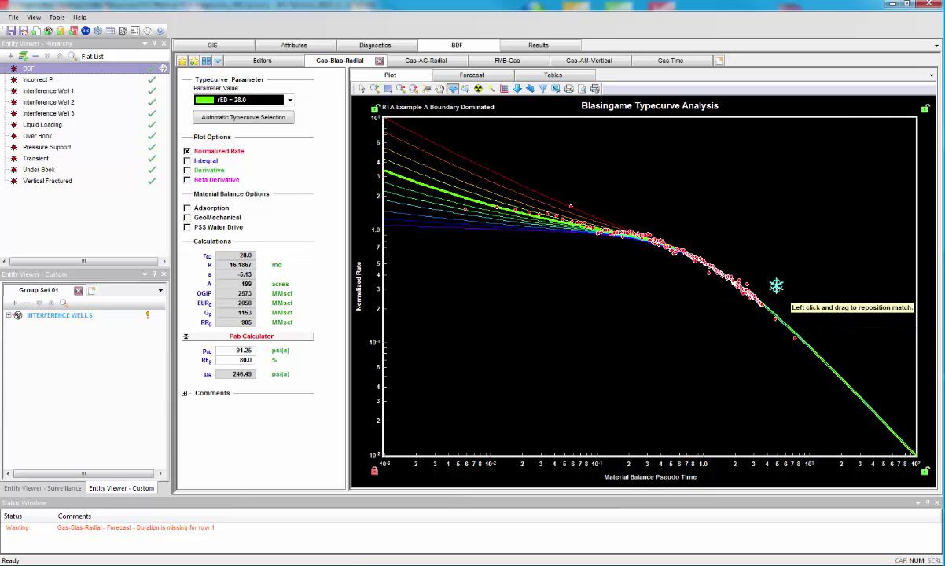
{"action": "left_click", "coordinate": [36, 157]}
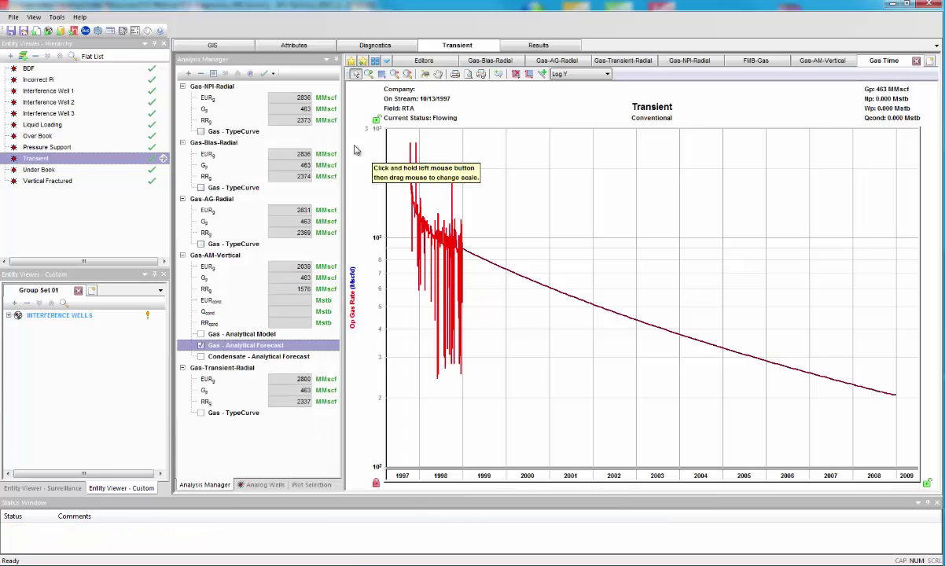
Hide Derivative and Integral curves and slide Transient's data to rematch at rED 48.
{"action": "left_click", "coordinate": [490, 60]}
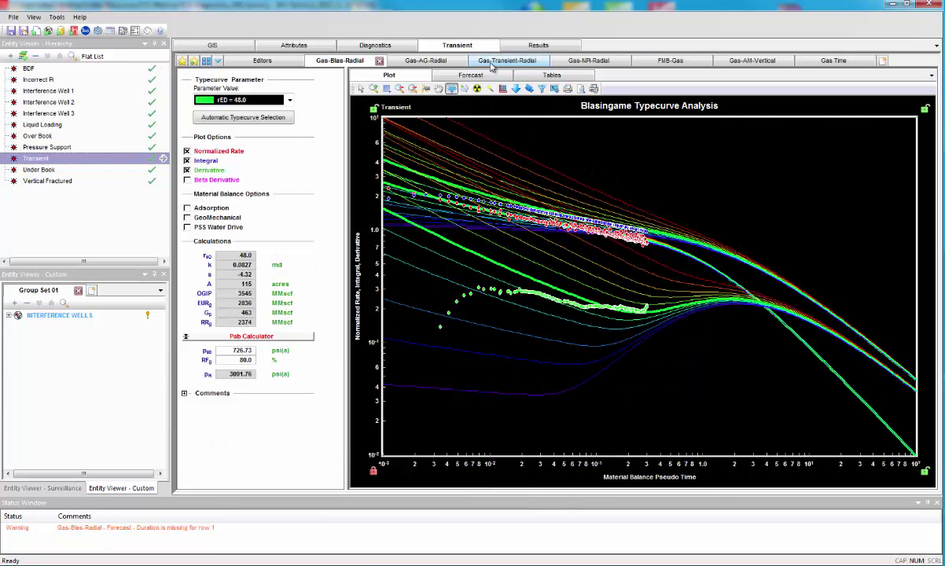
{"action": "left_click", "coordinate": [187, 170]}
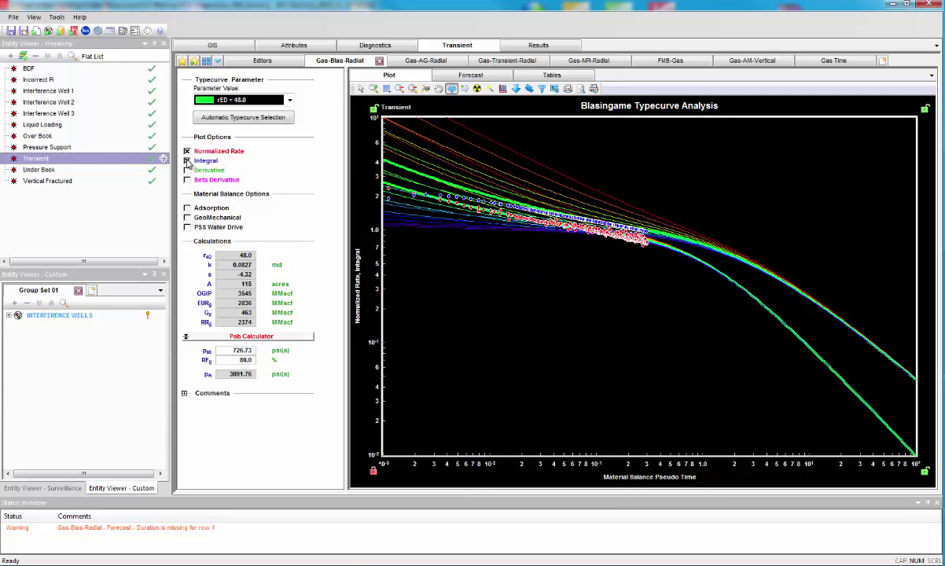
{"action": "left_click", "coordinate": [187, 160]}
{"action": "left_click_drag", "start_coordinate": [557, 218], "coordinate": [619, 231]}
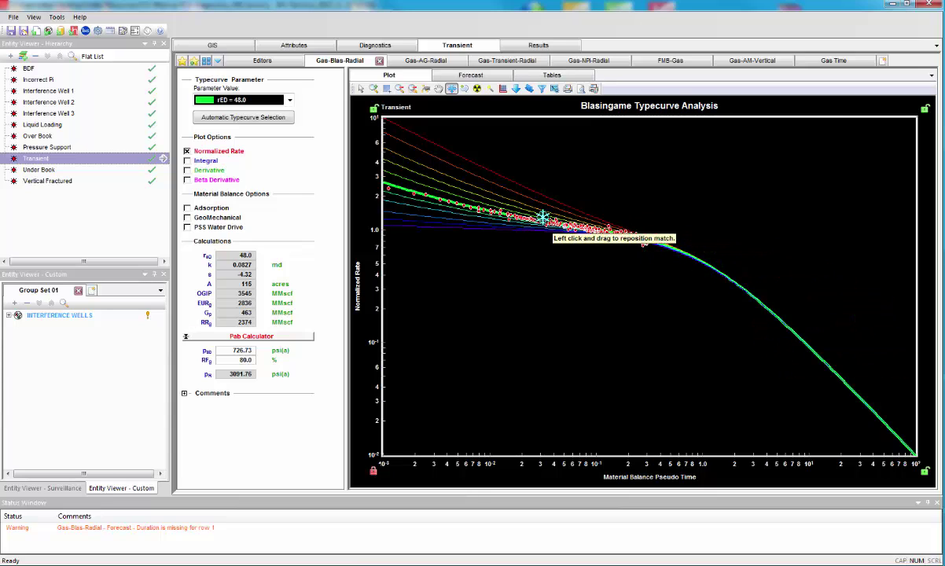
{"action": "mouse_move", "coordinate": [544, 217]}
{"action": "left_mouse_down"}
{"action": "mouse_move", "coordinate": [489, 219]}
{"action": "mouse_move", "coordinate": [542, 216]}
{"action": "left_mouse_up"}
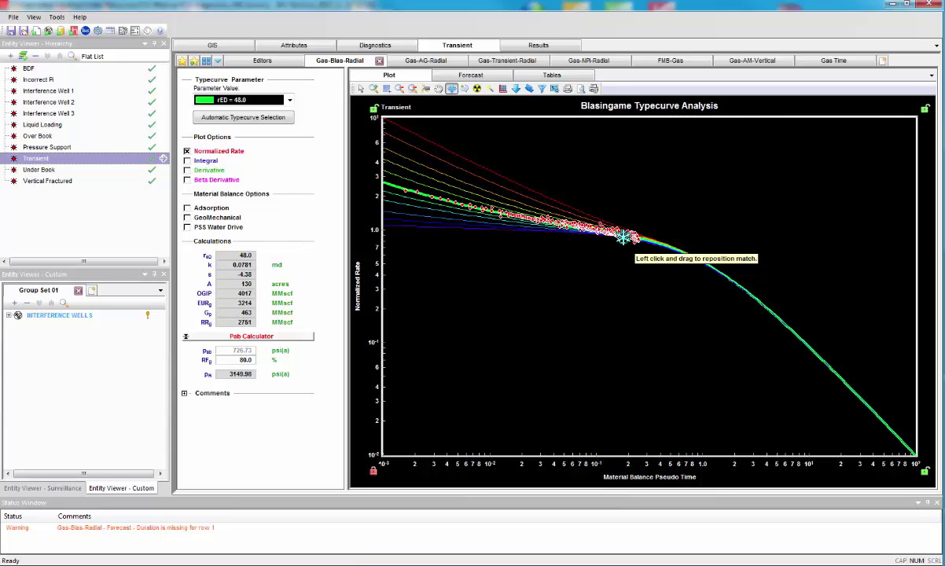
Rescale Interference Well 1's FMB - After plot, then view its Gas-Blas-Radial match at rED 160.
{"action": "left_click", "coordinate": [49, 92]}
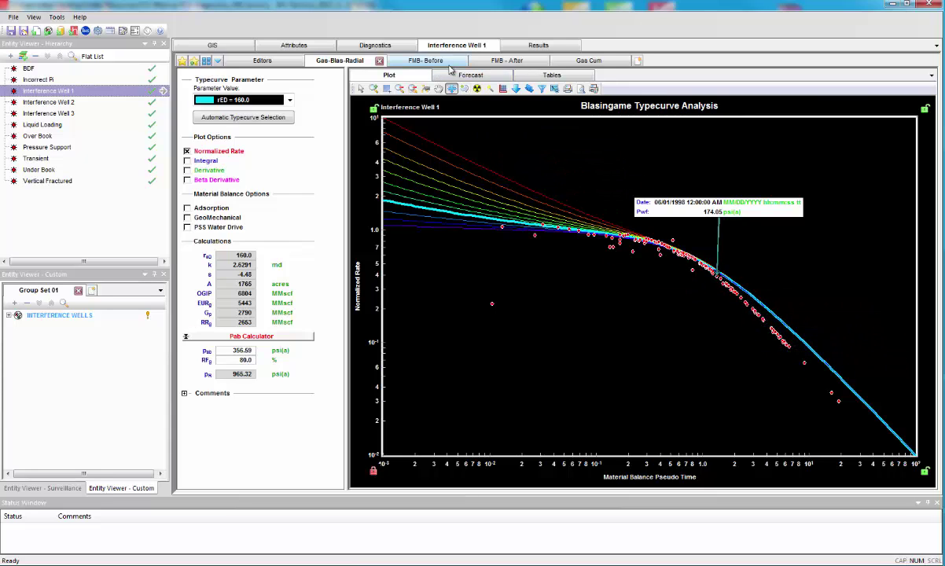
{"action": "left_click", "coordinate": [488, 61]}
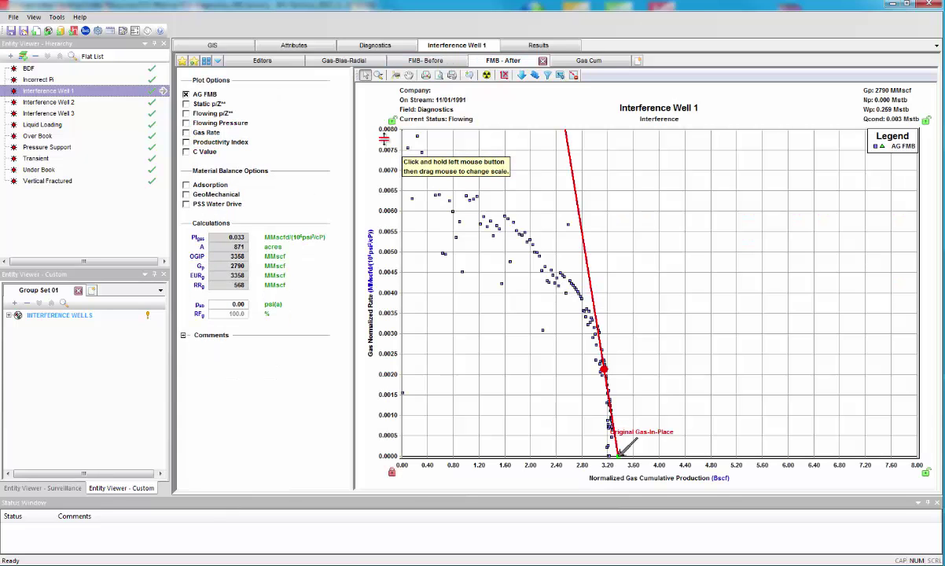
{"action": "left_click_drag", "start_coordinate": [393, 135], "coordinate": [378, 373]}
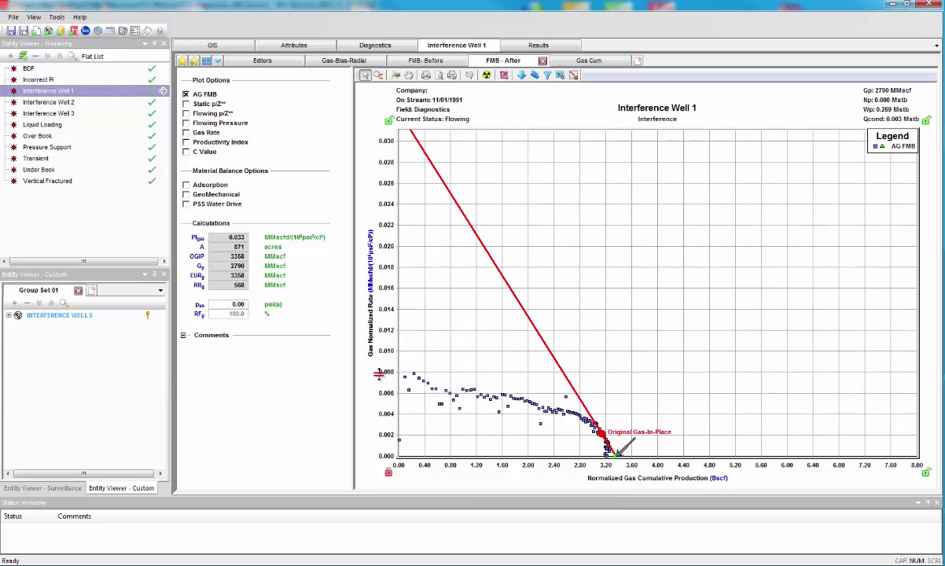
{"action": "left_click", "coordinate": [342, 60]}
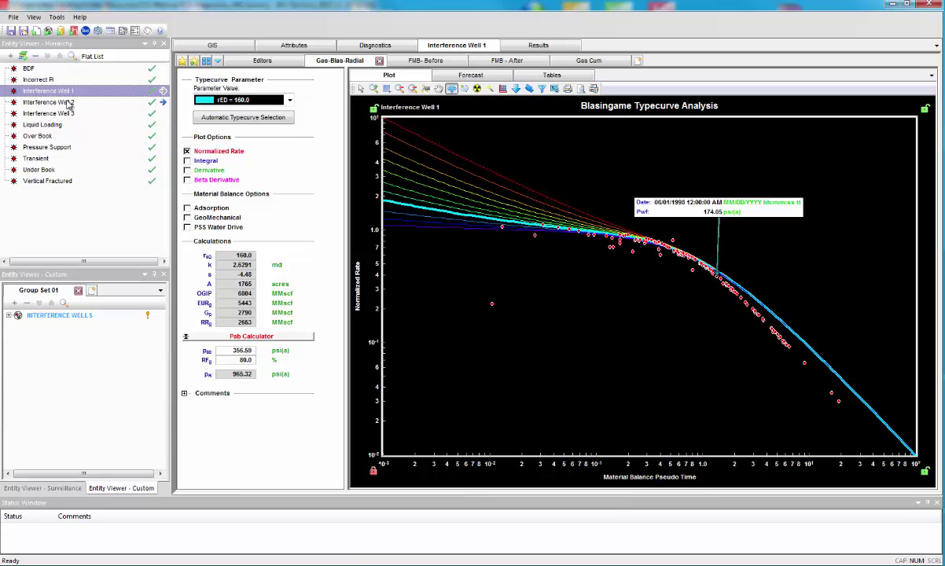
Group Interference Wells 1 and 2 into Custom Group 01 and match them on a Gas Blasingame radial typecurve.
{"action": "left_click", "coordinate": [69, 104], "text": "ctrl"}
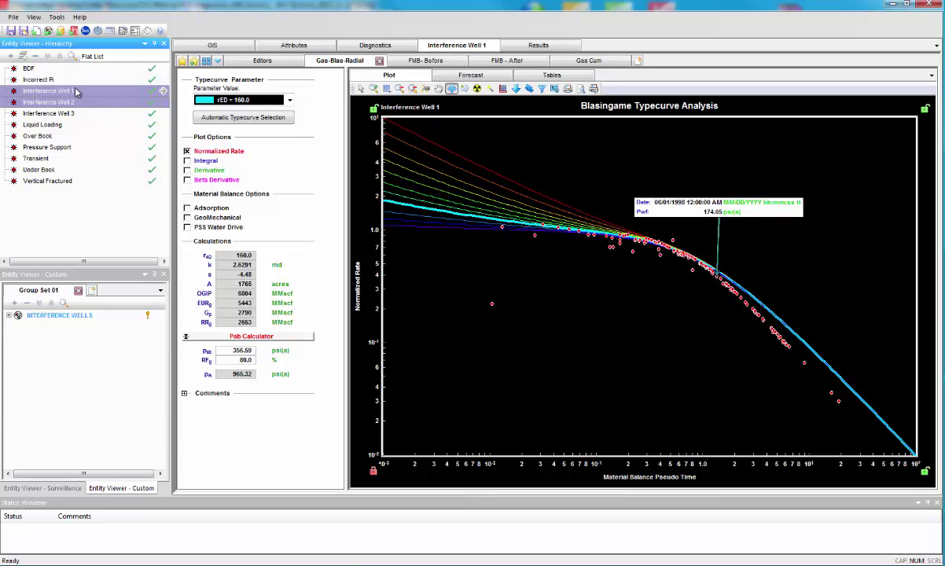
{"action": "left_click_drag", "start_coordinate": [74, 100], "coordinate": [79, 373]}
{"action": "left_click", "coordinate": [76, 316]}
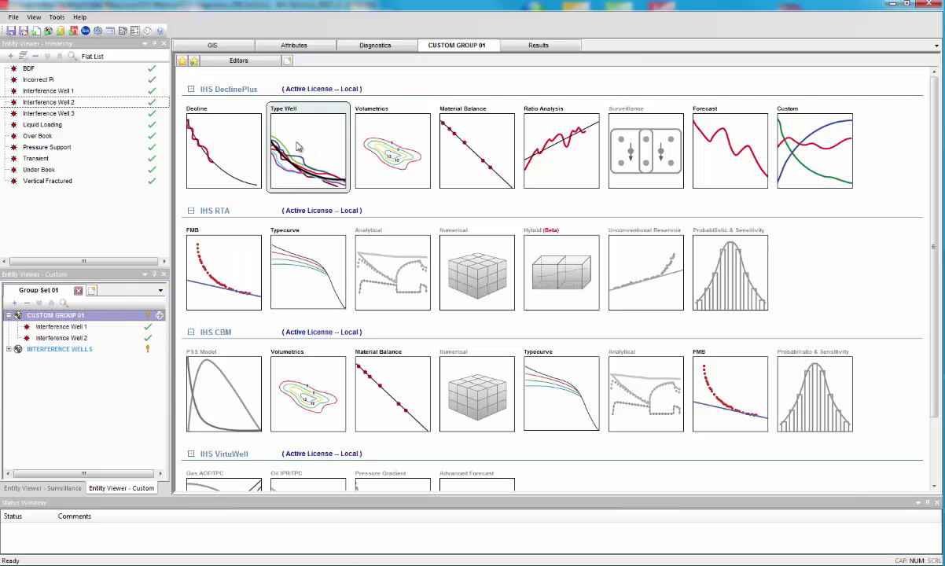
{"action": "left_click", "coordinate": [282, 261]}
{"action": "mouse_move", "coordinate": [321, 283]}
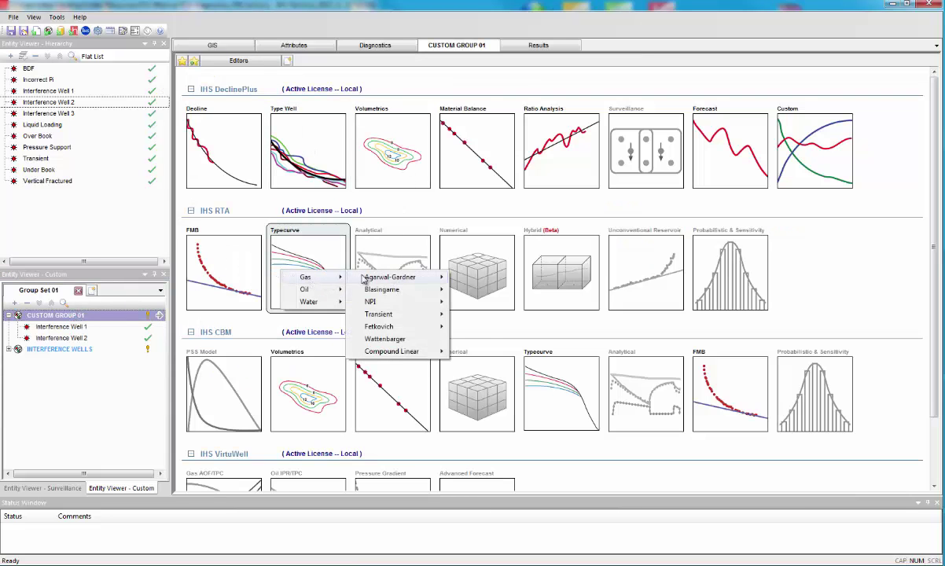
{"action": "mouse_move", "coordinate": [416, 289]}
{"action": "left_click", "coordinate": [470, 291]}
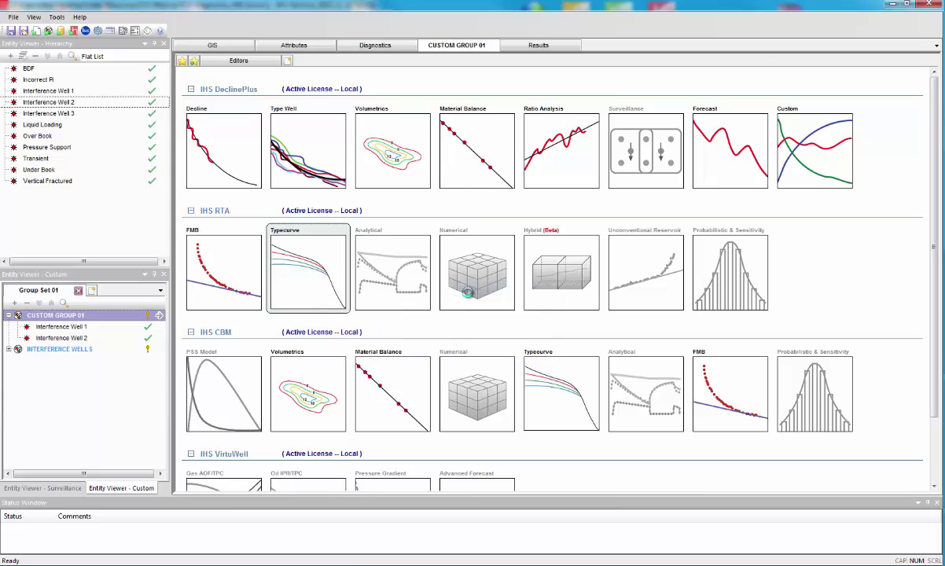
{"action": "left_click_drag", "start_coordinate": [521, 273], "coordinate": [667, 260]}
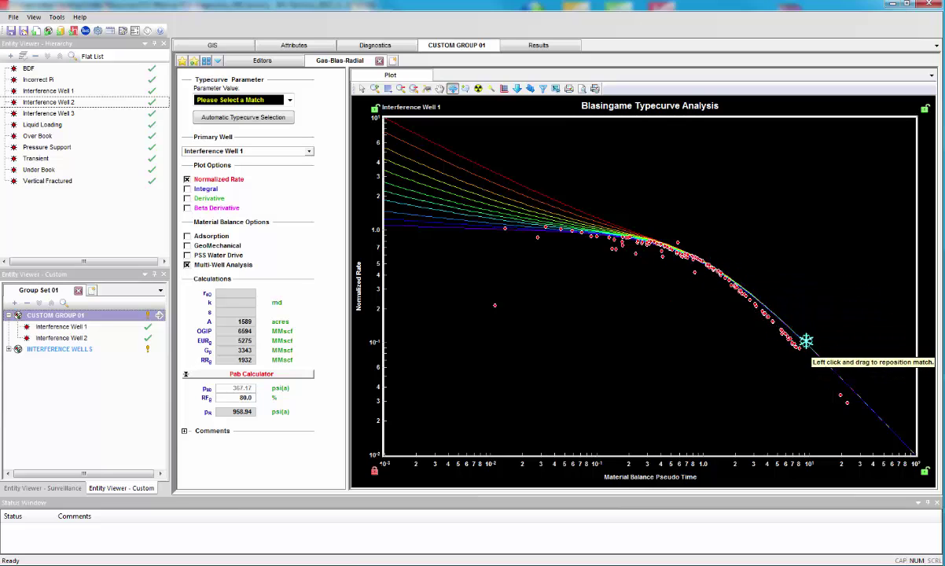
Put Interference Wells 1 and 3 into a new custom group, Custom Group 02.
{"action": "left_click", "coordinate": [59, 90]}
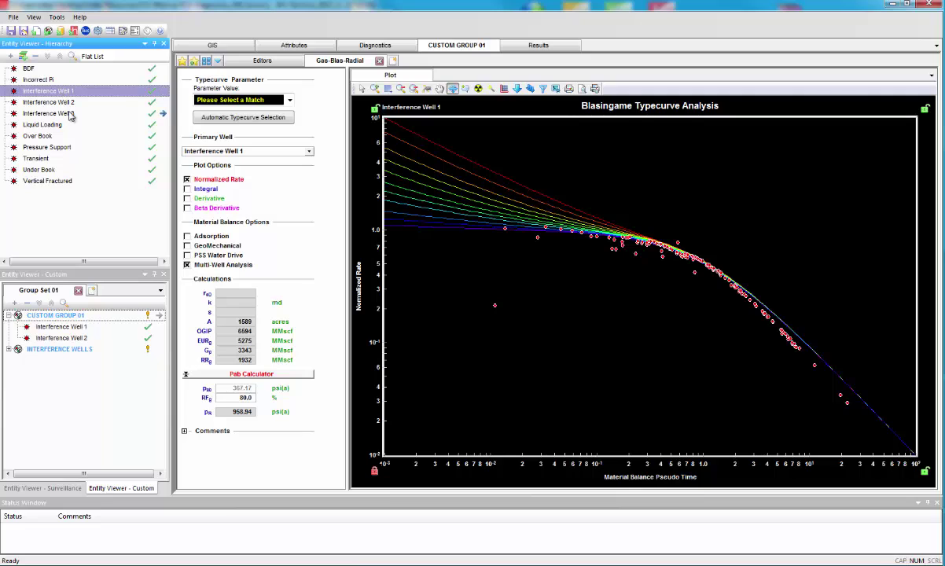
{"action": "left_click", "coordinate": [69, 114], "text": "ctrl"}
{"action": "left_click_drag", "start_coordinate": [81, 205], "coordinate": [88, 379]}
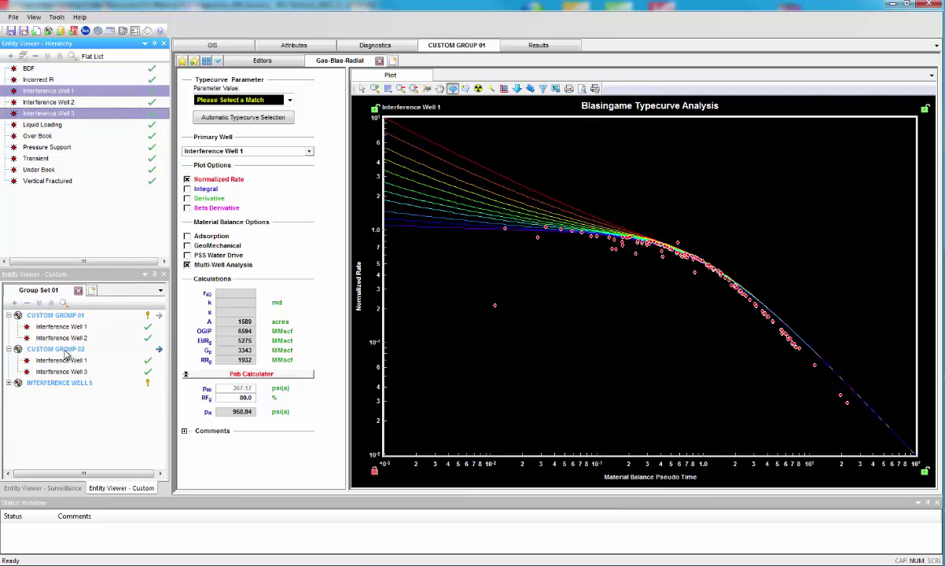
Match Custom Group 02 on a Gas Blasingame radial typecurve, giving OGIP 7040 MMscf and EUR 5632 MMscf.
{"action": "left_click", "coordinate": [67, 353]}
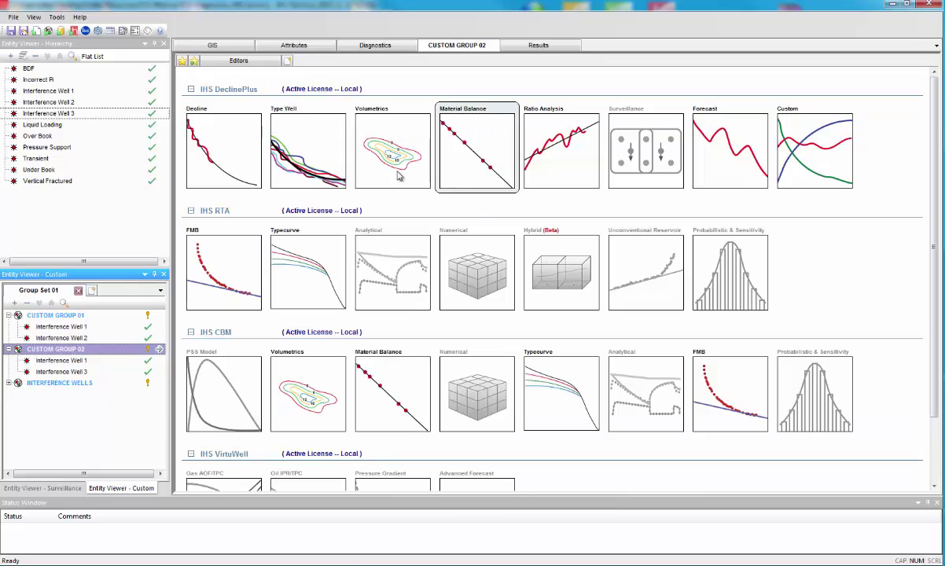
{"action": "left_click", "coordinate": [282, 265]}
{"action": "mouse_move", "coordinate": [297, 271]}
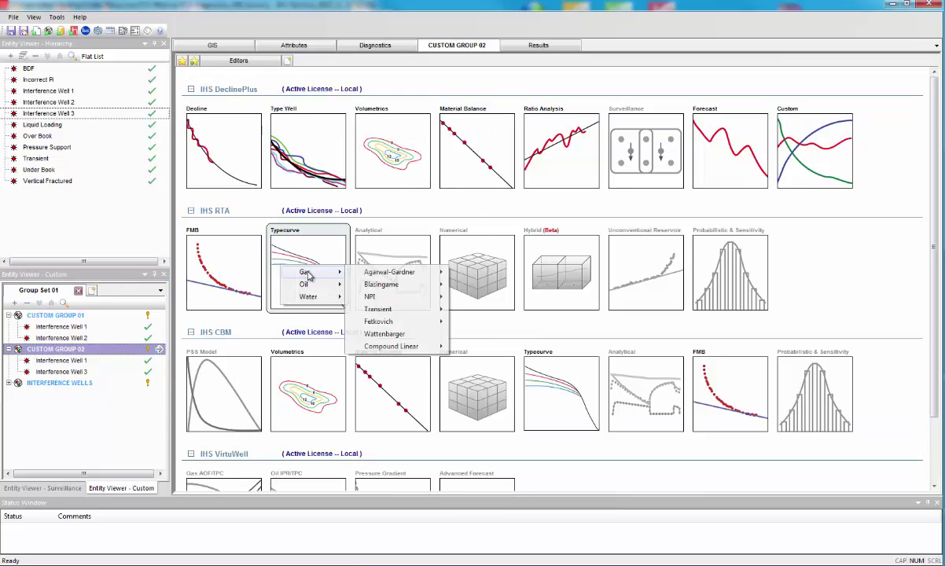
{"action": "mouse_move", "coordinate": [385, 286]}
{"action": "left_click", "coordinate": [442, 275]}
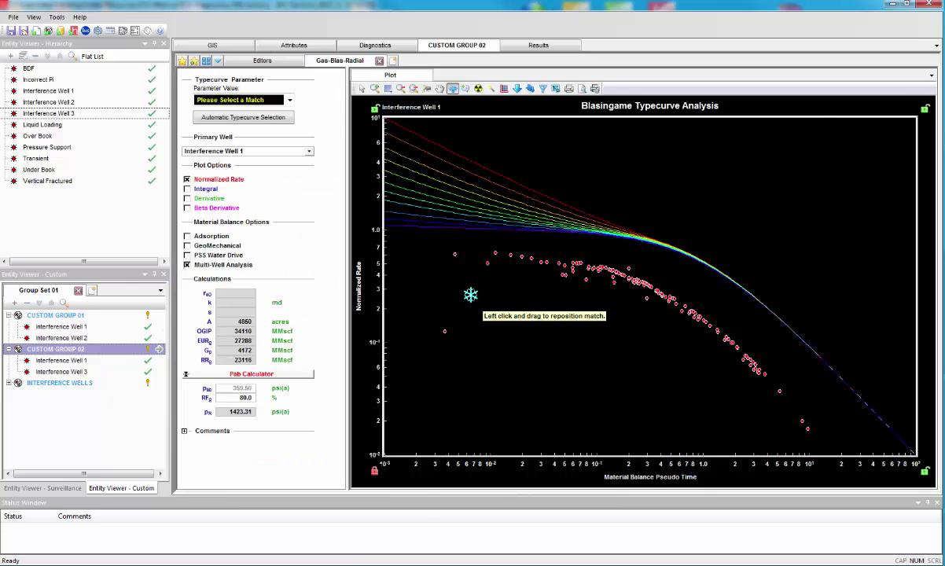
{"action": "left_click_drag", "start_coordinate": [470, 294], "coordinate": [678, 267]}
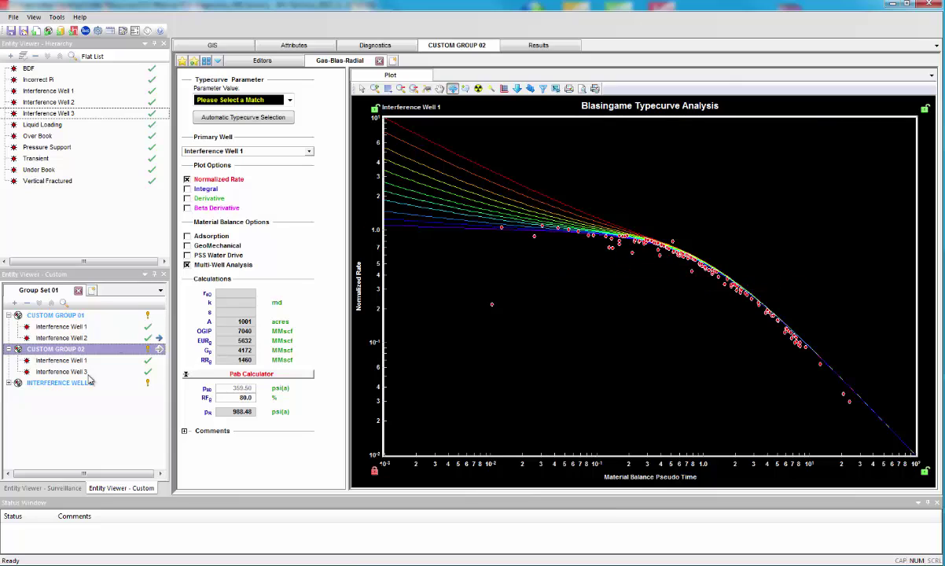
{"action": "left_click", "coordinate": [9, 384]}
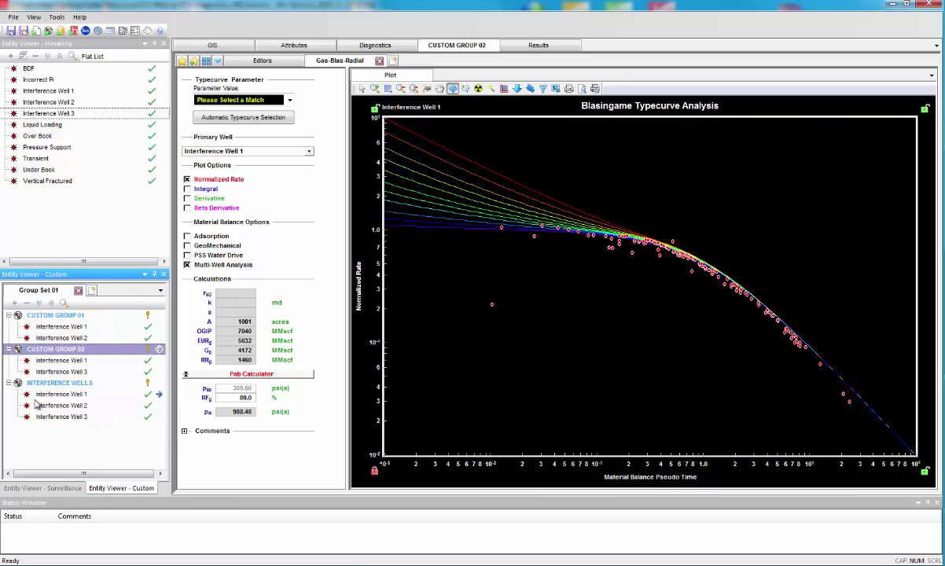
Review the Interference Wells group match, then show the Pressure Support well's Blasingame typecurve.
{"action": "left_click", "coordinate": [73, 384]}
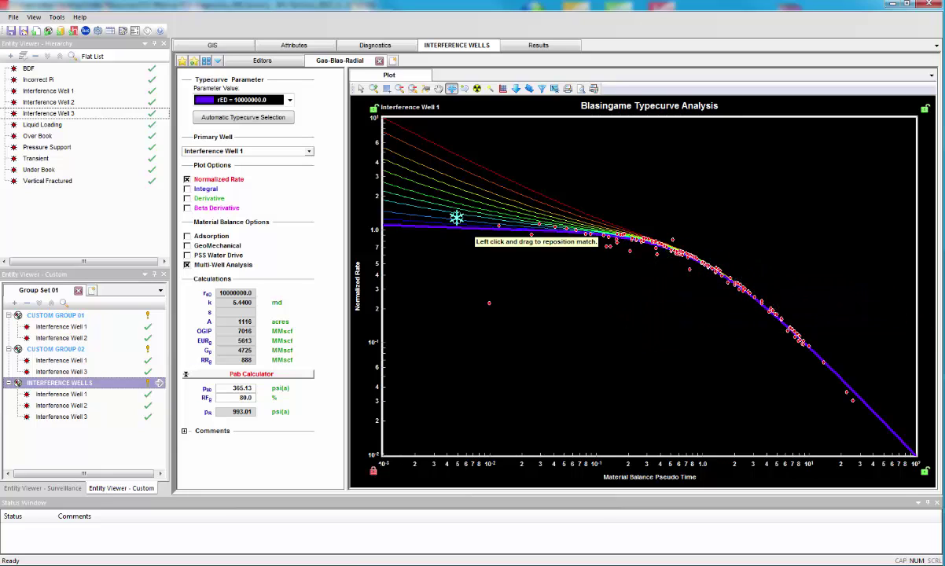
{"action": "left_click", "coordinate": [63, 148]}
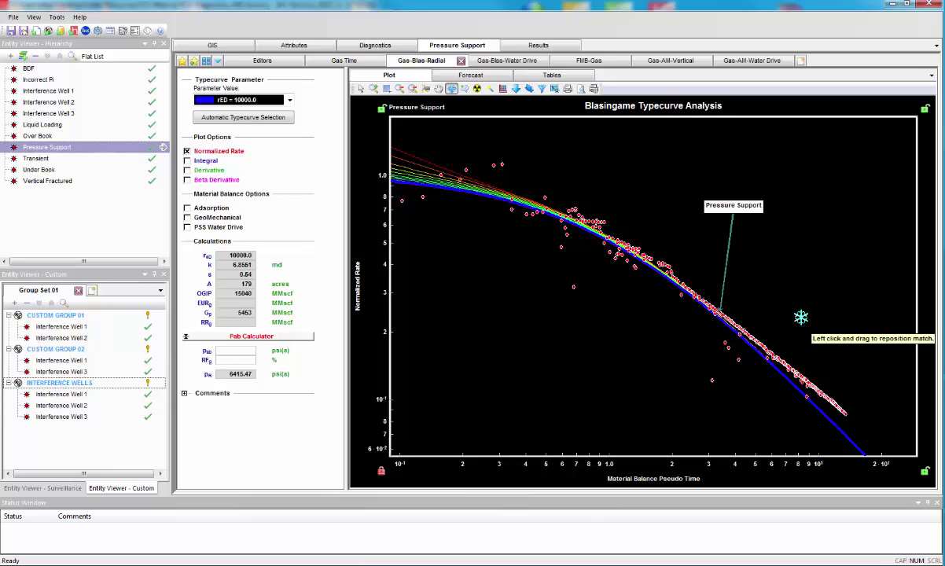
Enable PSS Water Drive on Pressure Support's Blasingame radial analysis and view the analytical water drive model.
{"action": "left_click", "coordinate": [498, 60]}
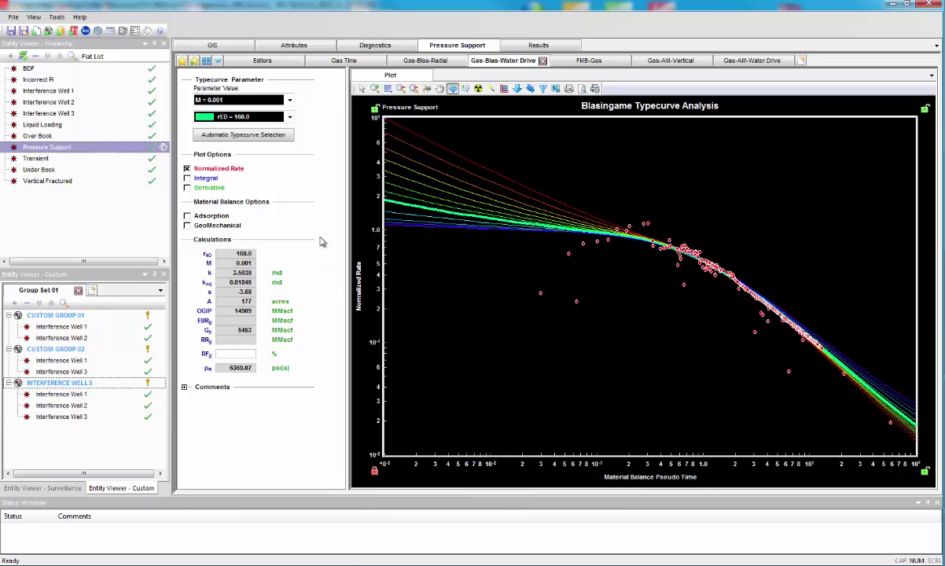
{"action": "left_click", "coordinate": [425, 61]}
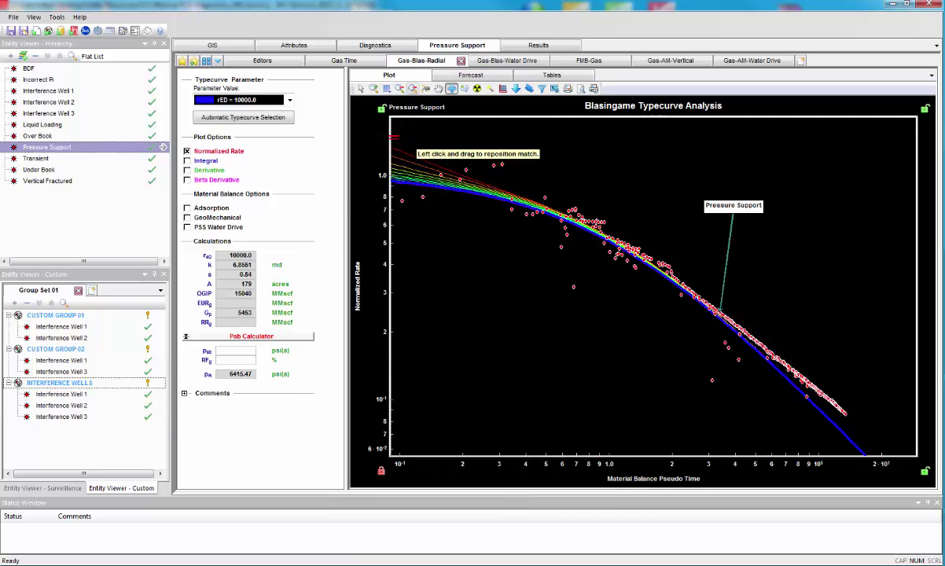
{"action": "left_click", "coordinate": [187, 228]}
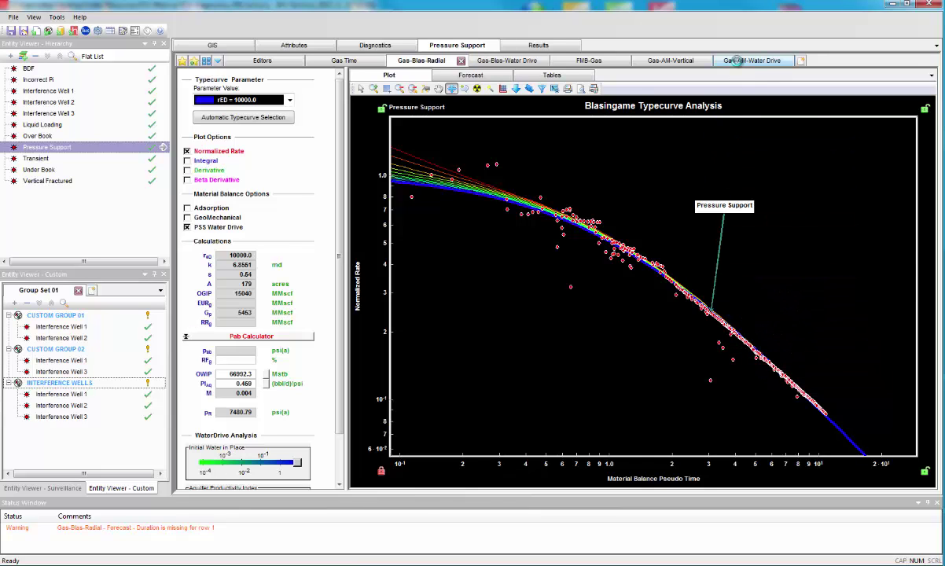
{"action": "left_click", "coordinate": [736, 61]}
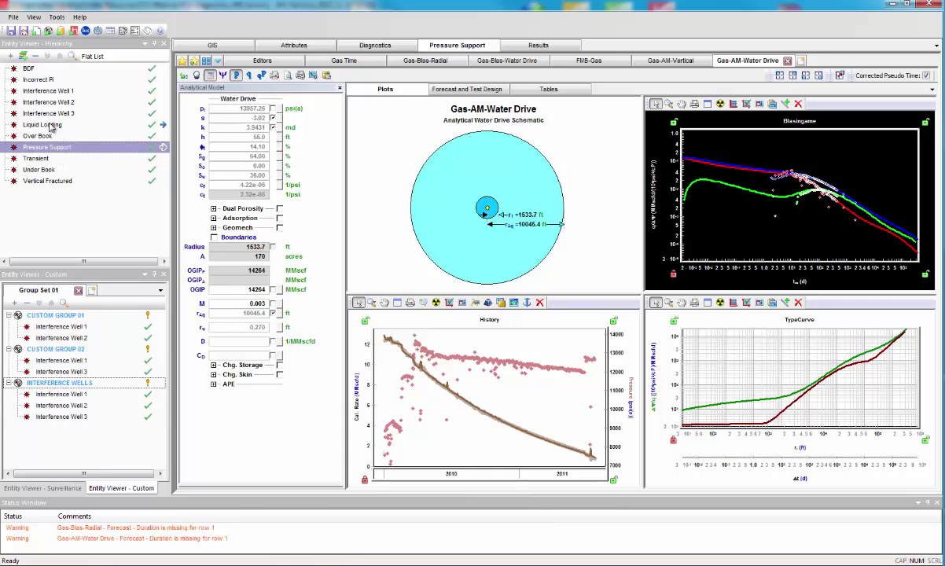
Apply the Liquid Loading chart template to plot gas rate against Turner and Coleman critical rates.
{"action": "left_click", "coordinate": [49, 124]}
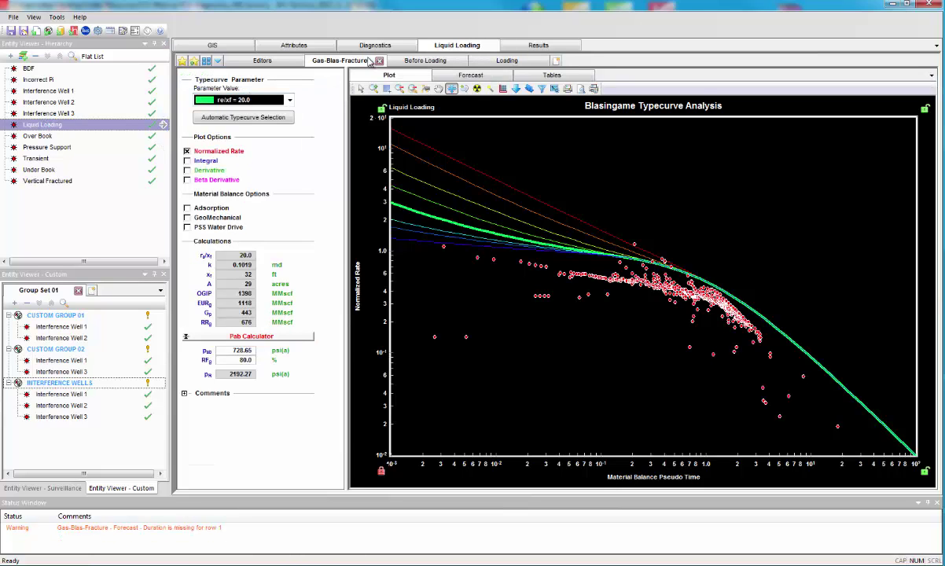
{"action": "left_click", "coordinate": [375, 45]}
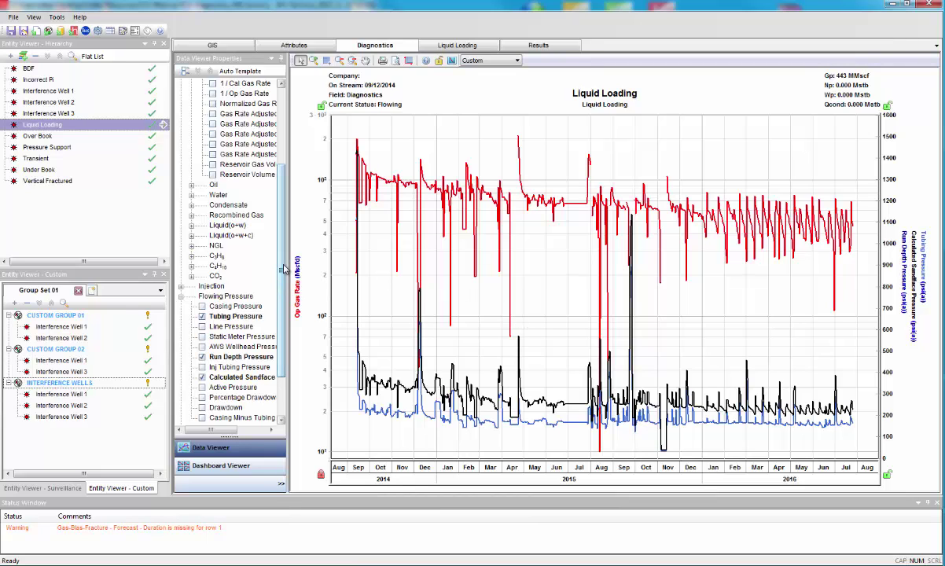
{"action": "scroll", "coordinate": [270, 253], "scroll_direction": "down", "scroll_amount": 2}
{"action": "scroll", "coordinate": [269, 302], "scroll_direction": "up", "scroll_amount": 6}
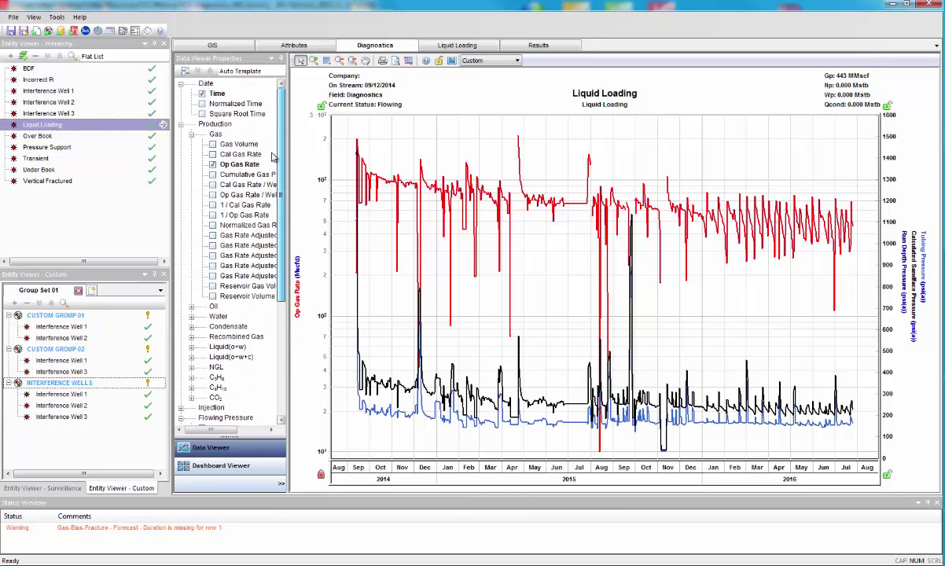
{"action": "left_click", "coordinate": [264, 72]}
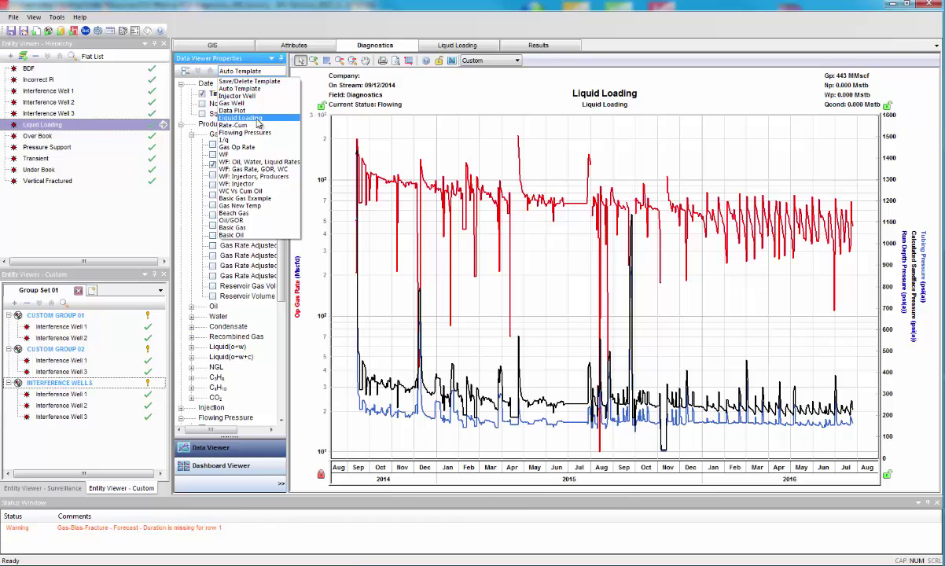
{"action": "left_click", "coordinate": [259, 119]}
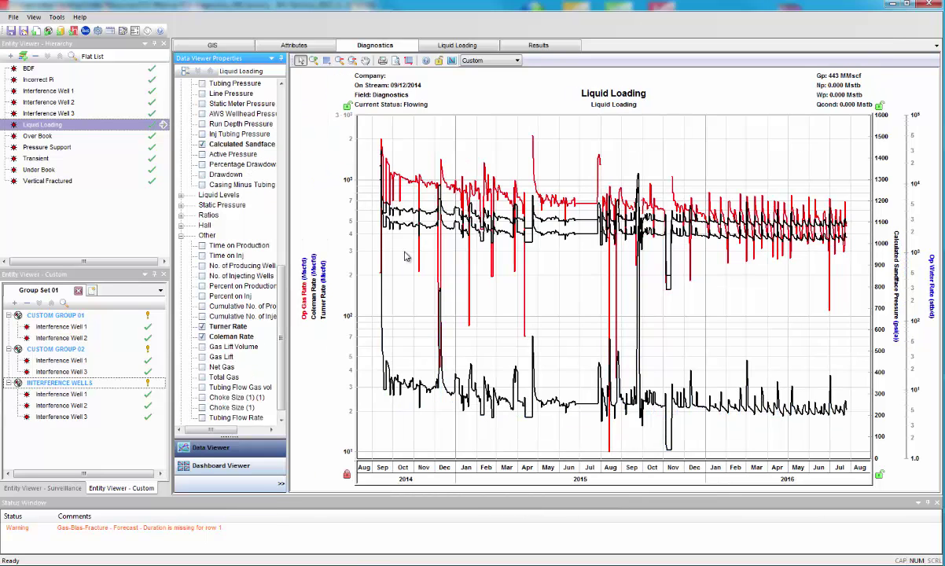
{"action": "mouse_move", "coordinate": [430, 191]}
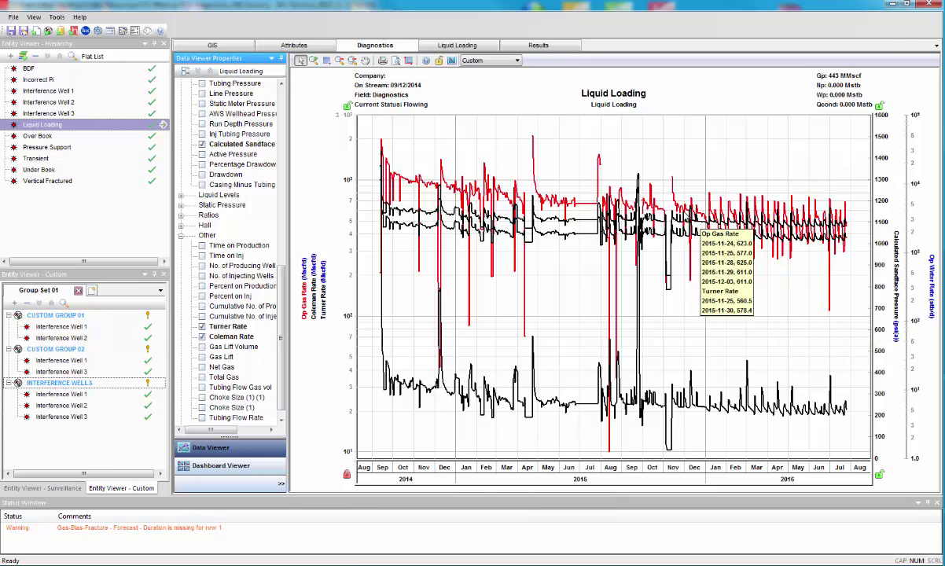
Try several data positions on the Liquid Loading Blasingame typecurve, then open the Data Filter.
{"action": "left_click", "coordinate": [469, 47]}
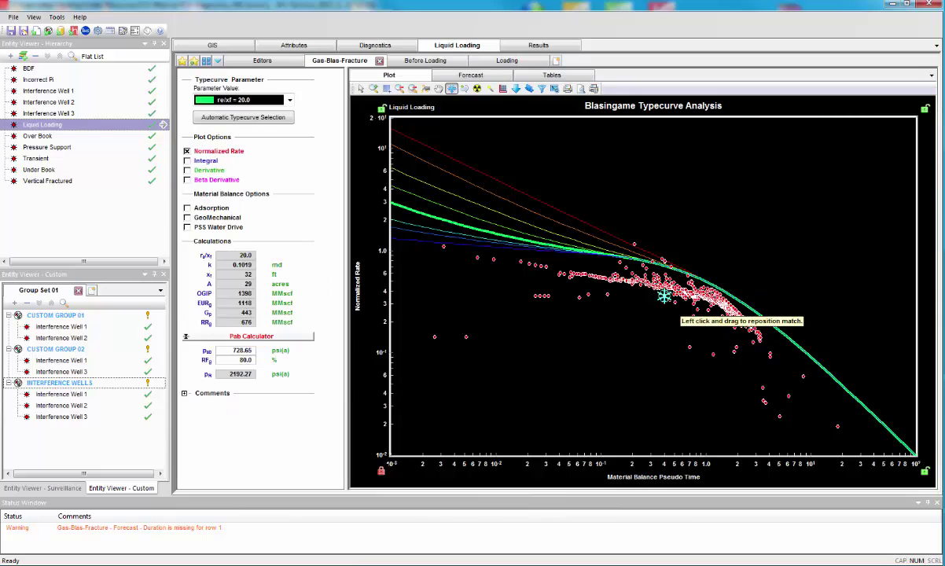
{"action": "left_click_drag", "start_coordinate": [666, 308], "coordinate": [632, 324]}
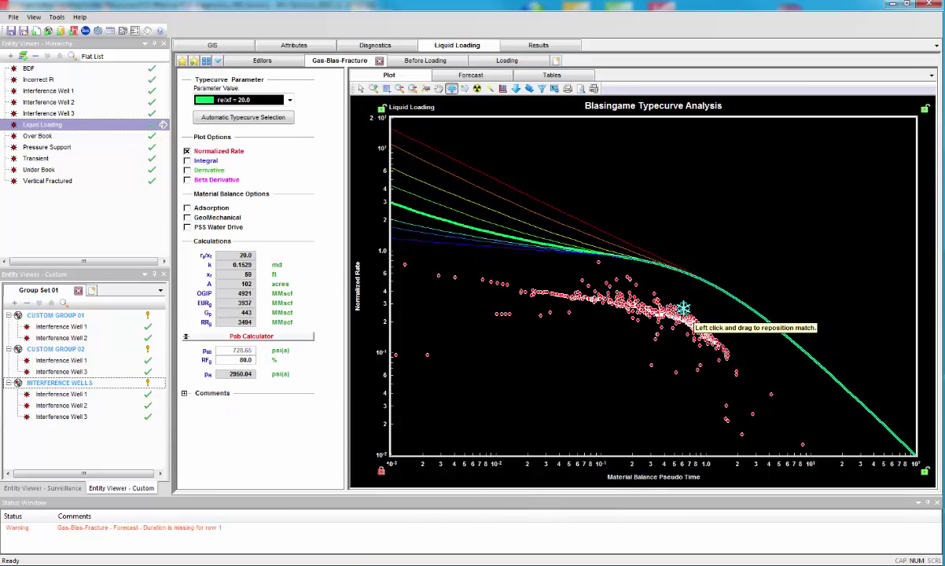
{"action": "mouse_move", "coordinate": [677, 318]}
{"action": "left_mouse_down"}
{"action": "mouse_move", "coordinate": [689, 284]}
{"action": "mouse_move", "coordinate": [692, 313]}
{"action": "left_mouse_up"}
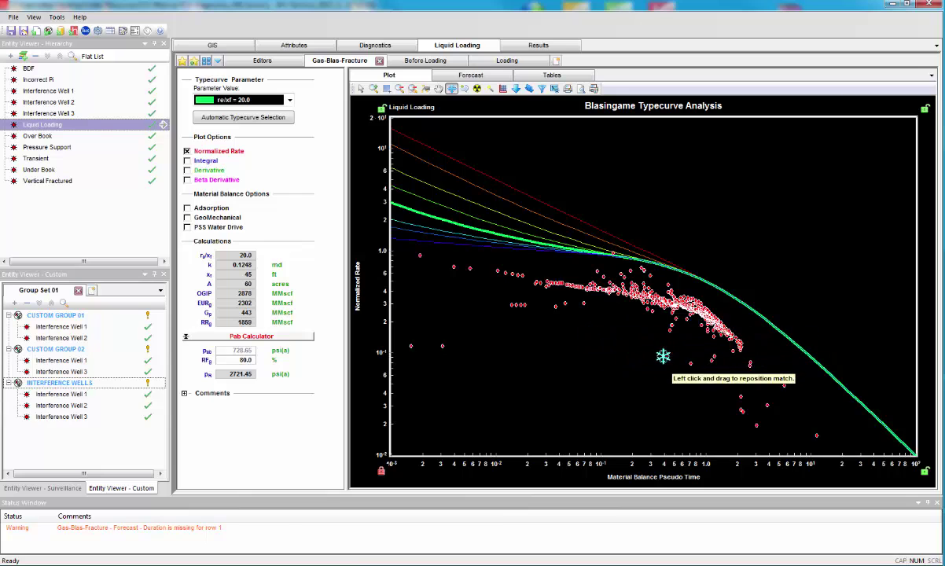
{"action": "left_click_drag", "start_coordinate": [583, 339], "coordinate": [743, 356]}
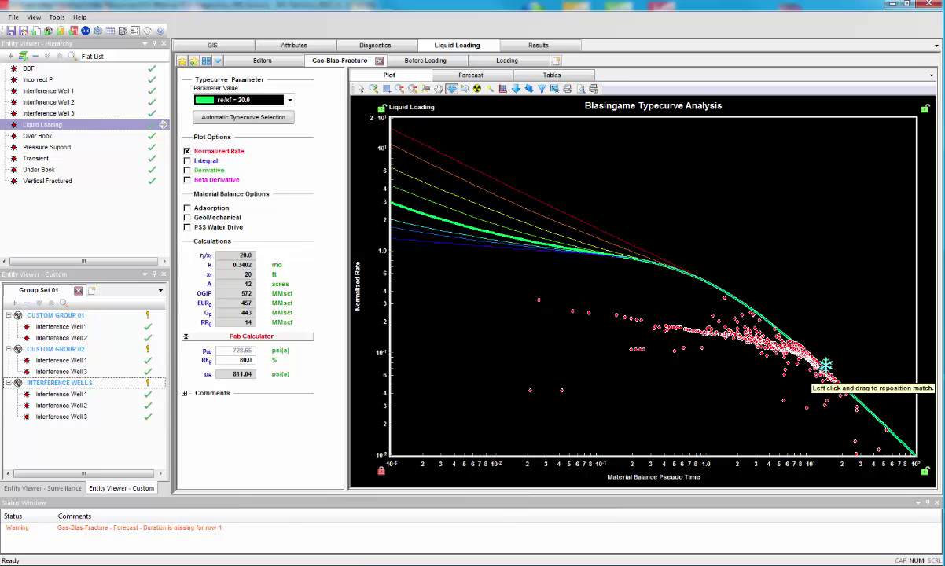
{"action": "left_click_drag", "start_coordinate": [785, 355], "coordinate": [721, 333]}
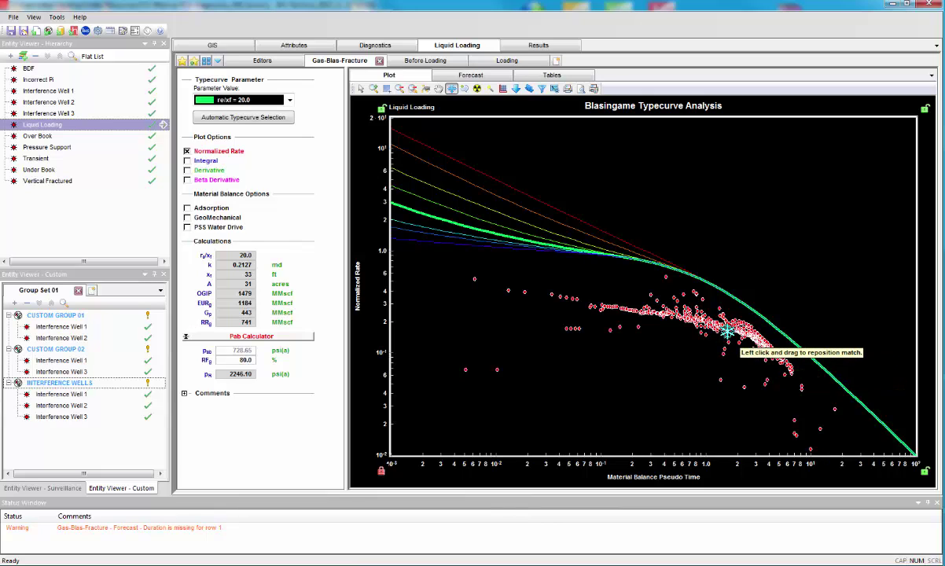
{"action": "left_click", "coordinate": [542, 88]}
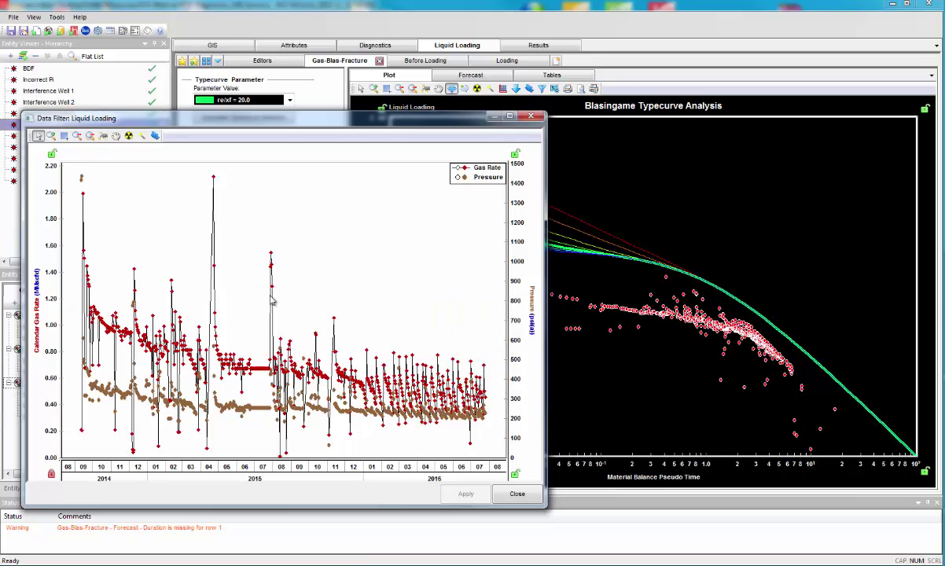
Apply the Liquid Loading Filter and rematch, giving OGIP 1325 MMscf and EUR 1060 MMscf.
{"action": "left_click", "coordinate": [144, 136]}
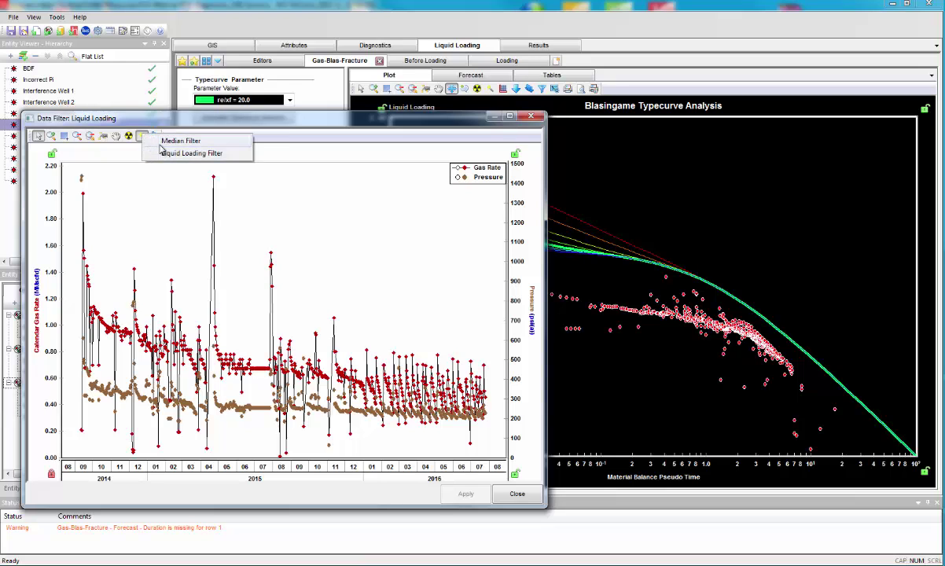
{"action": "left_click", "coordinate": [162, 151]}
{"action": "left_click", "coordinate": [143, 137]}
{"action": "left_click", "coordinate": [163, 153]}
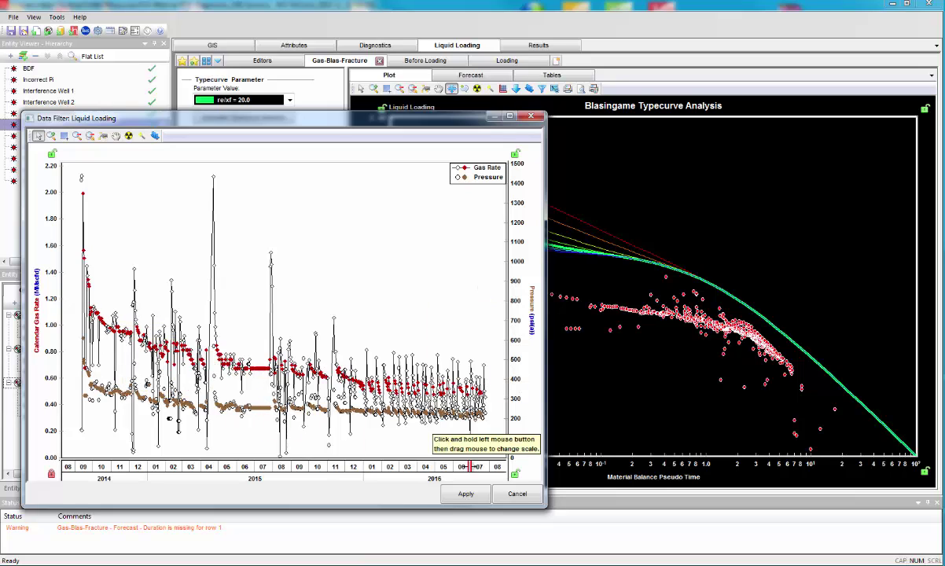
{"action": "left_click", "coordinate": [465, 495]}
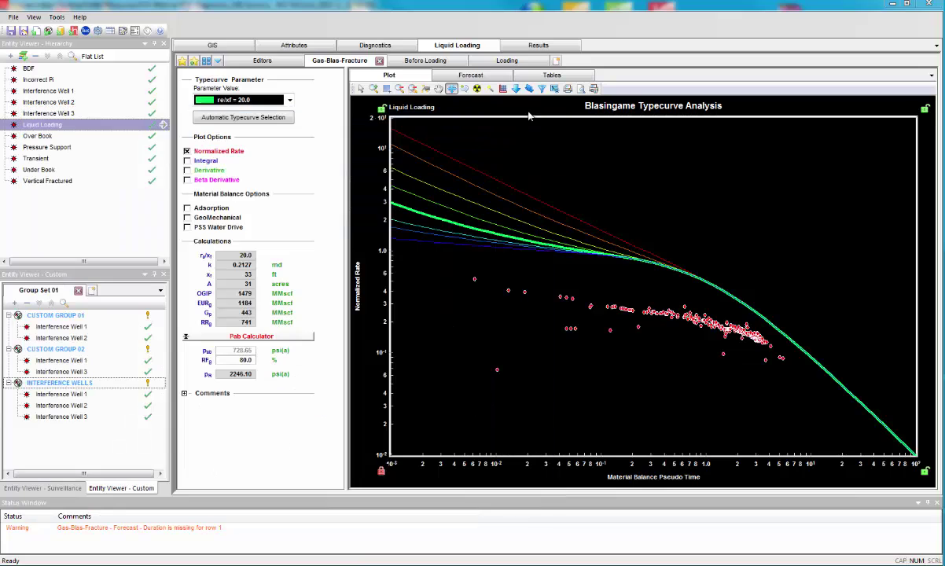
{"action": "left_click", "coordinate": [528, 116]}
{"action": "mouse_move", "coordinate": [620, 282]}
{"action": "left_mouse_down"}
{"action": "mouse_move", "coordinate": [617, 263]}
{"action": "mouse_move", "coordinate": [582, 242]}
{"action": "left_mouse_up"}
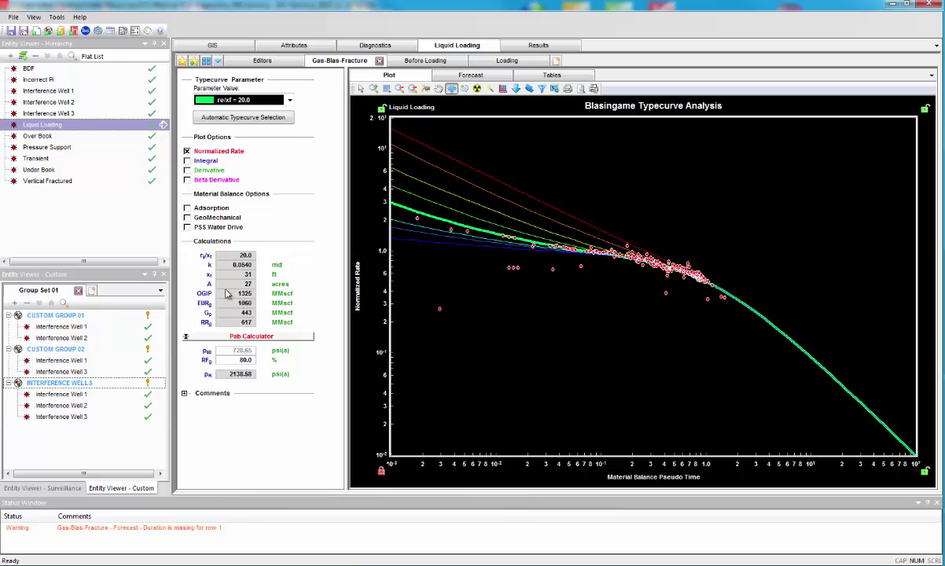
Show the Incorrect Pi well's Blasingame radial typecurve match (OGIP 7758 MMscf).
{"action": "left_click", "coordinate": [77, 80]}
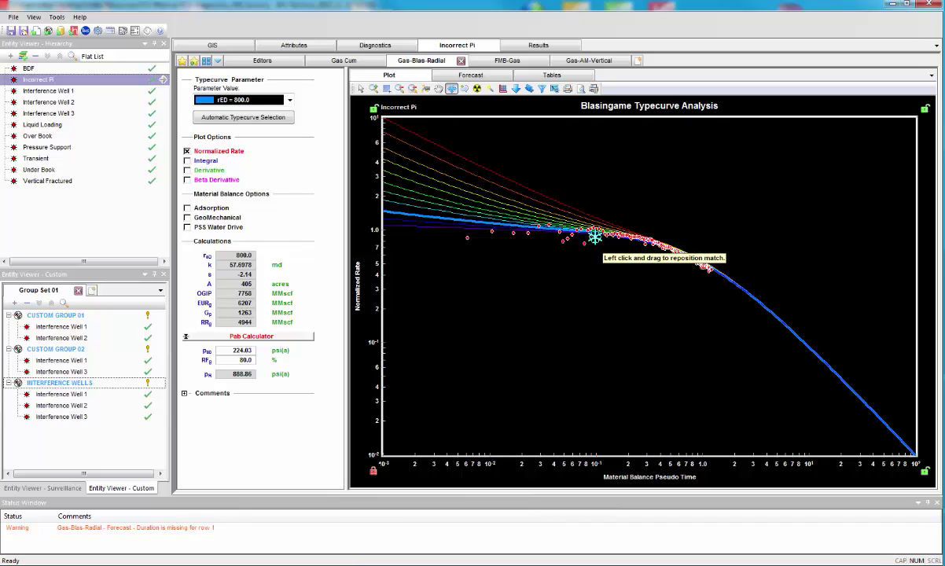
Set the Incorrect Pi well's initial reservoir pressure to 1200 psi(a) in Properties.
{"action": "left_click", "coordinate": [276, 63]}
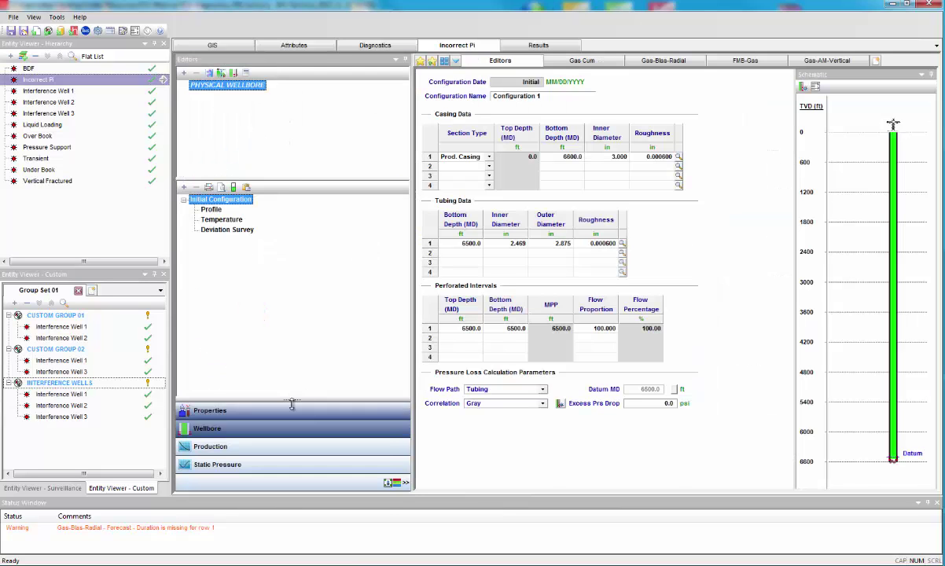
{"action": "left_click", "coordinate": [287, 410]}
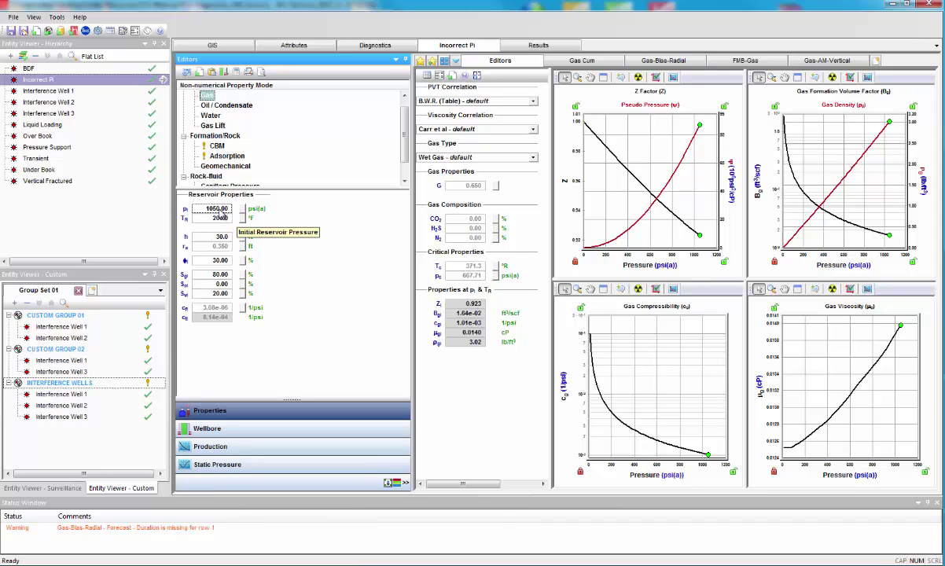
{"action": "double_click", "coordinate": [220, 209]}
{"action": "type", "text": "12"}
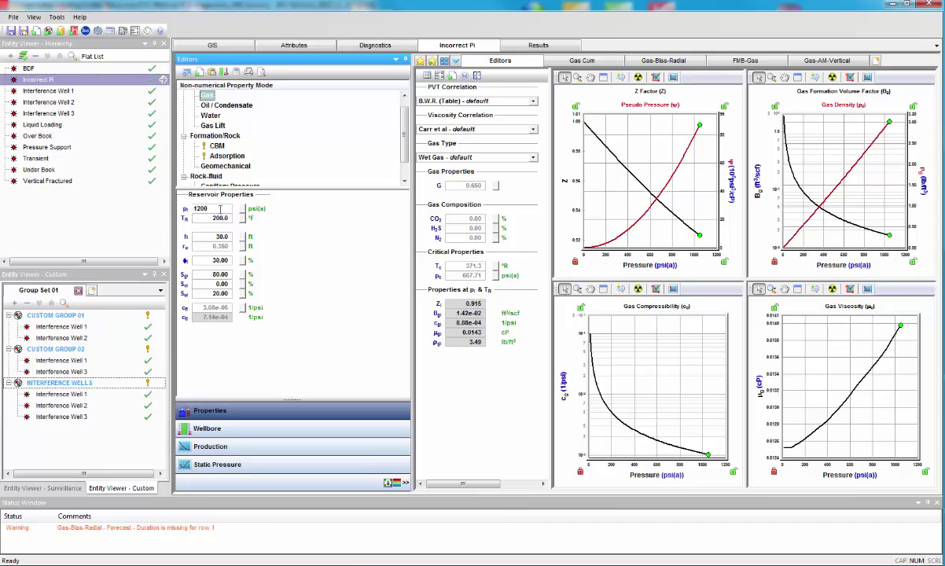
{"action": "key", "text": "Tab"}
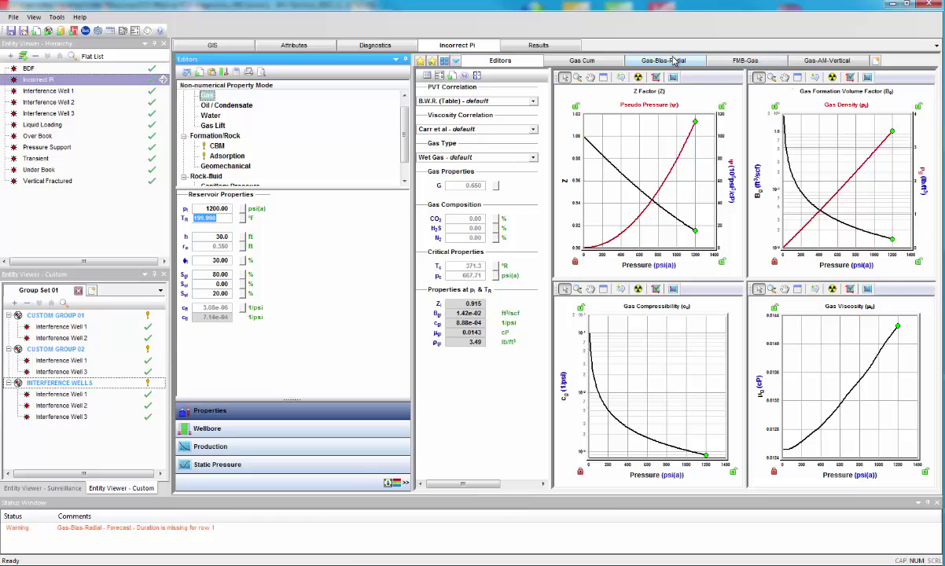
Rematch the data on the Blasingame radial typecurve, giving OGIP 12462 MMscf.
{"action": "left_click", "coordinate": [633, 58]}
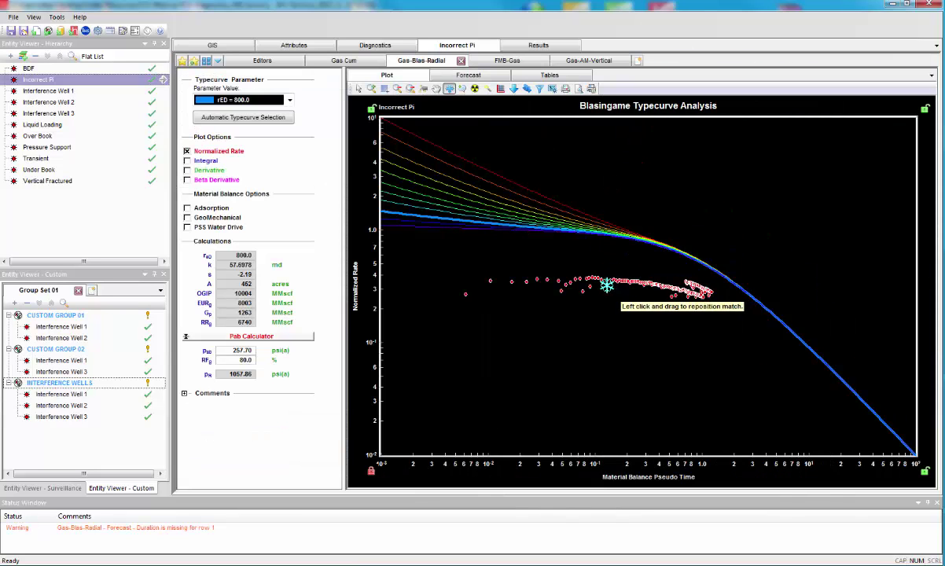
{"action": "left_click_drag", "start_coordinate": [605, 280], "coordinate": [581, 263]}
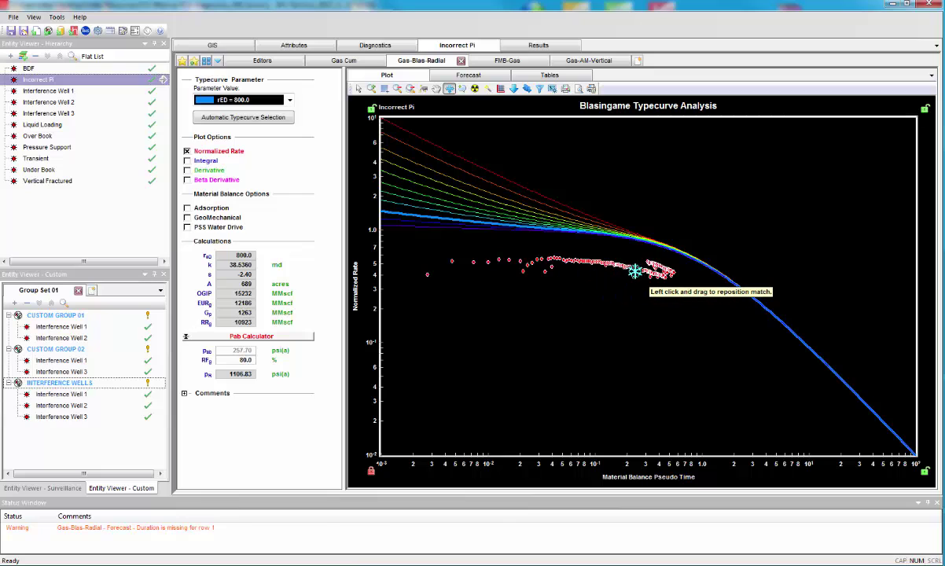
{"action": "left_click_drag", "start_coordinate": [634, 271], "coordinate": [641, 265]}
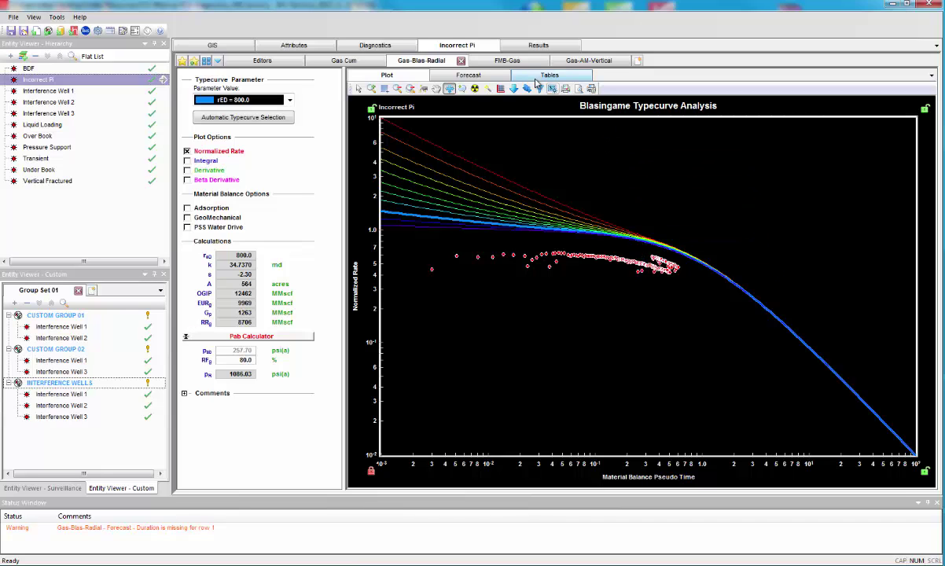
Set initial pressure to 900 psi(a) and rematch, giving OGIP 35817 MMscf on Blasingame.
{"action": "left_click", "coordinate": [263, 61]}
{"action": "double_click", "coordinate": [216, 209]}
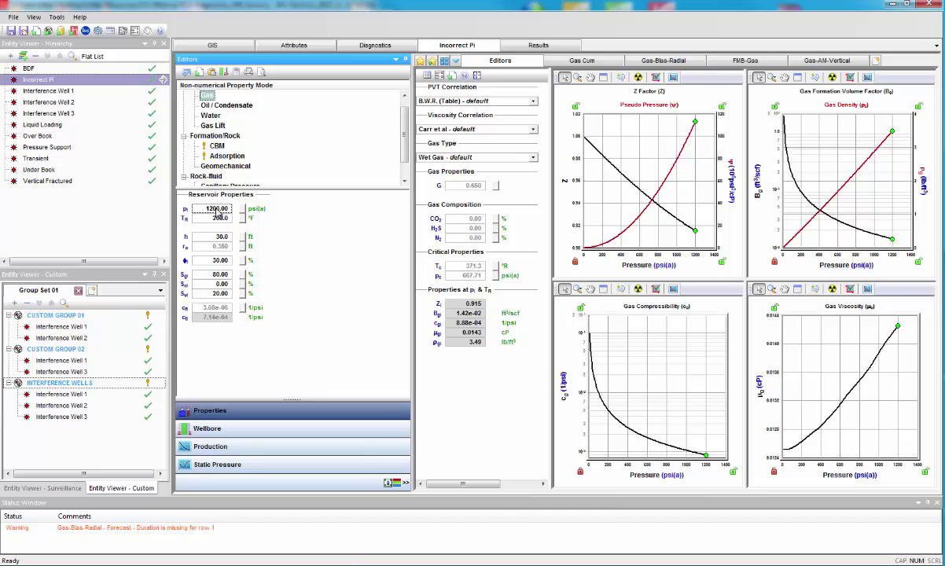
{"action": "type", "text": "9"}
{"action": "key", "text": "Tab"}
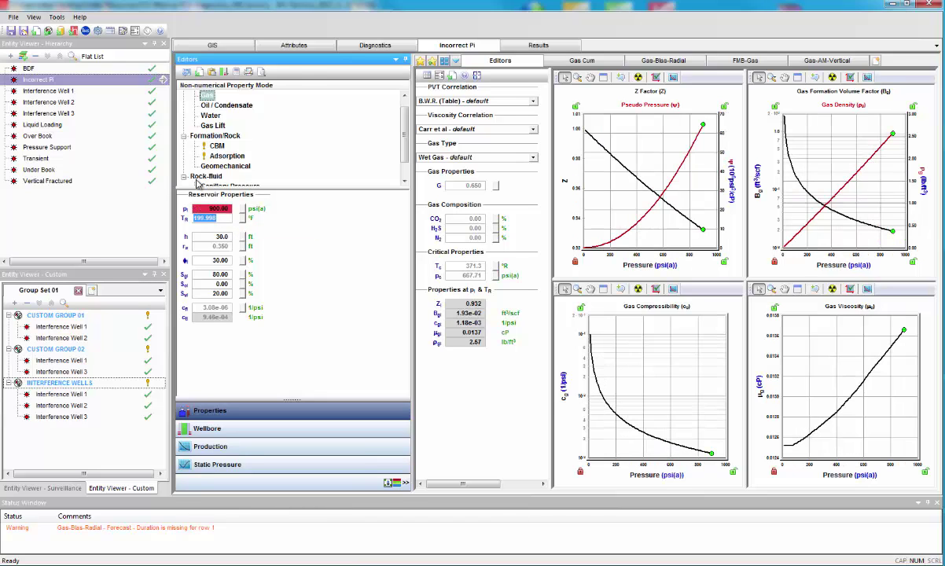
{"action": "left_click", "coordinate": [674, 62]}
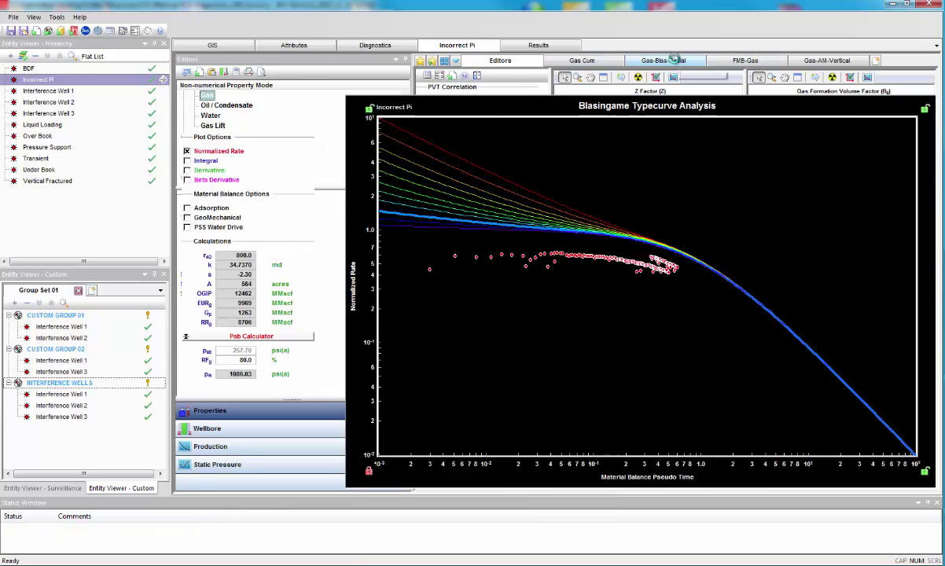
{"action": "left_click_drag", "start_coordinate": [663, 209], "coordinate": [654, 241]}
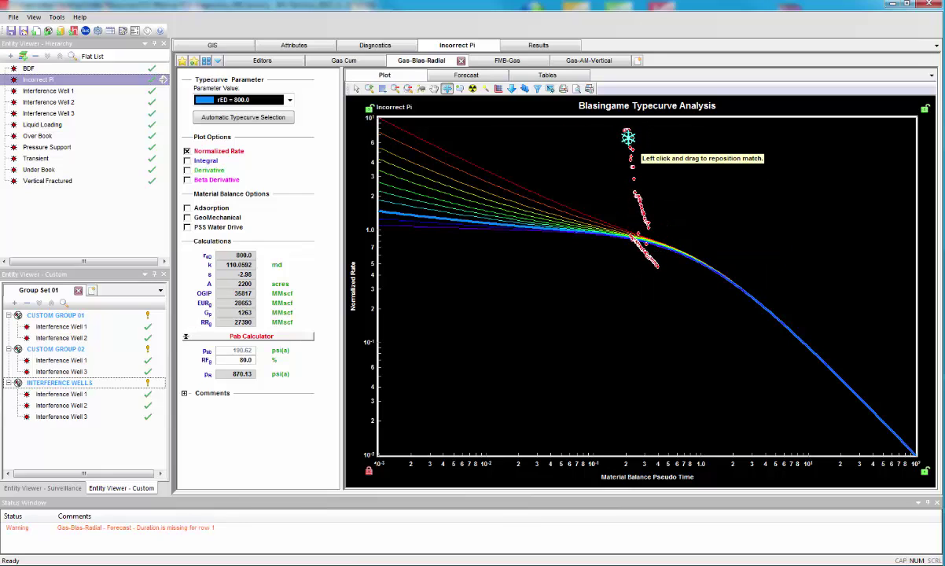